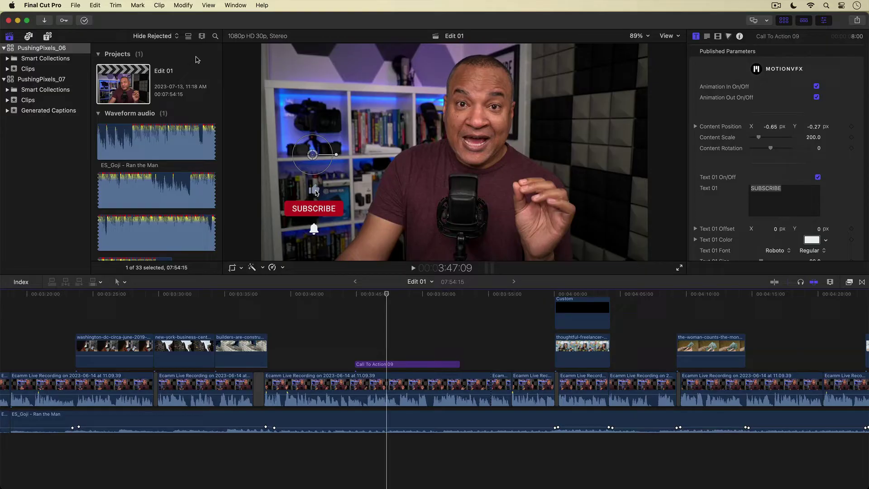
Step: Create a new Final Cut Pro project with its video format set to 4K (3840x2160)
{"action": "left_click", "coordinate": [75, 6]}
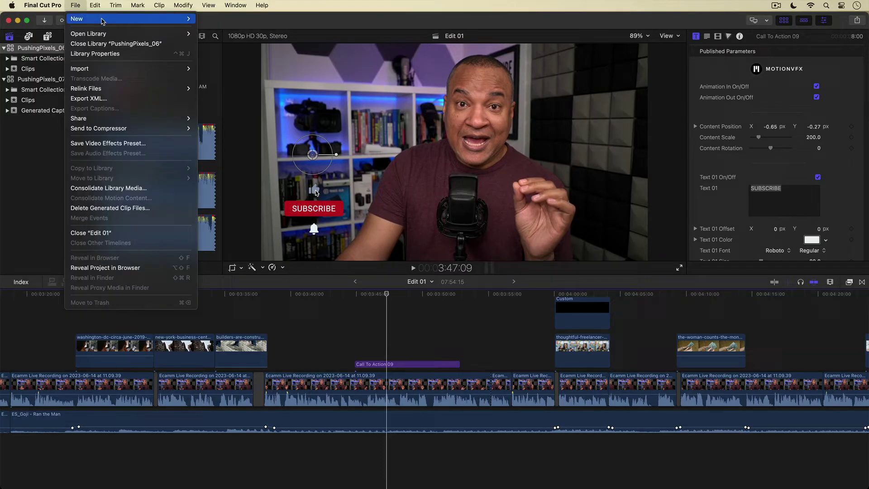
{"action": "mouse_move", "coordinate": [102, 19]}
{"action": "left_click", "coordinate": [207, 19]}
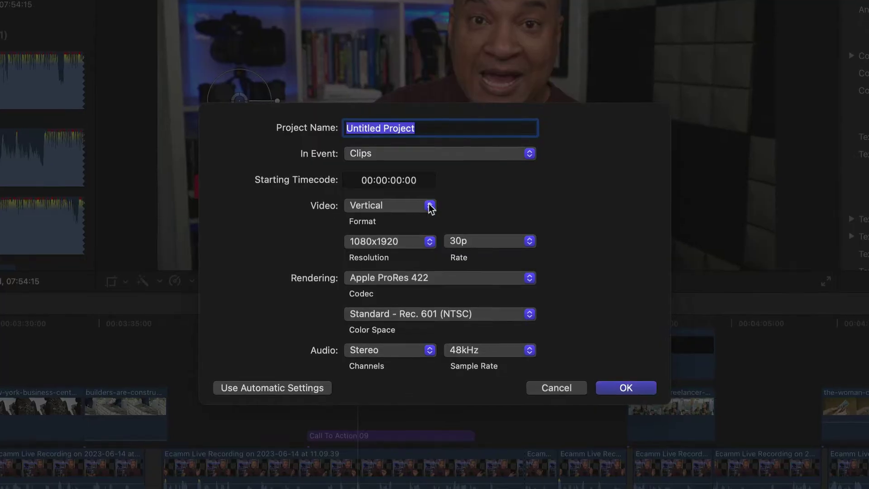
{"action": "left_click", "coordinate": [428, 212]}
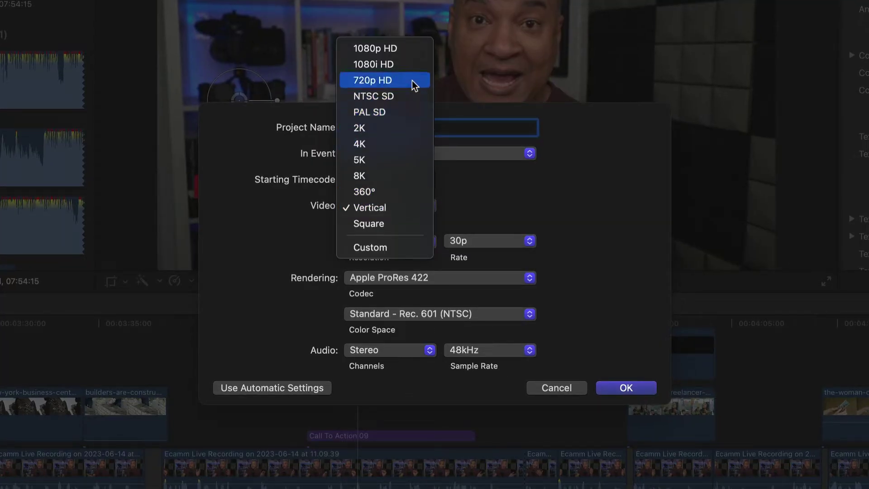
{"action": "left_click", "coordinate": [391, 145]}
{"action": "left_click", "coordinate": [534, 247]}
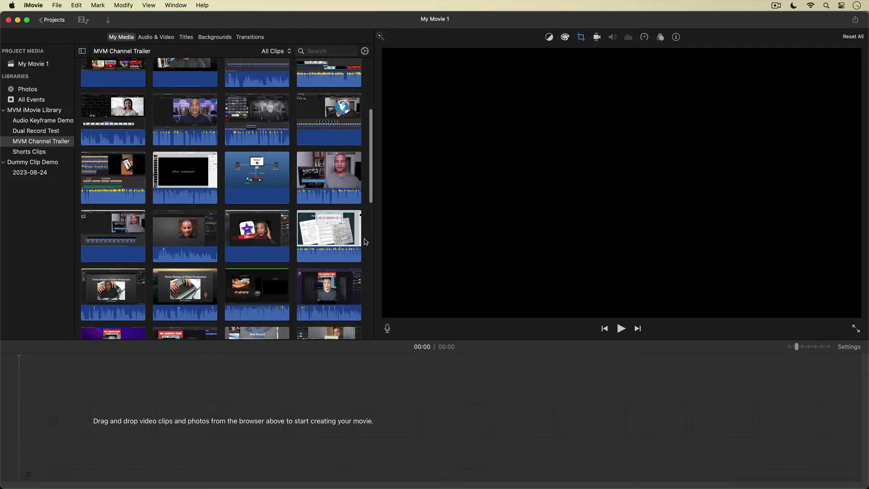
Step: Put the 11-second dog-in-grass clip into the empty My Movie 1 timeline
{"action": "scroll", "coordinate": [366, 241], "scroll_direction": "down", "scroll_amount": 3}
{"action": "scroll", "coordinate": [366, 241], "scroll_direction": "down", "scroll_amount": 10}
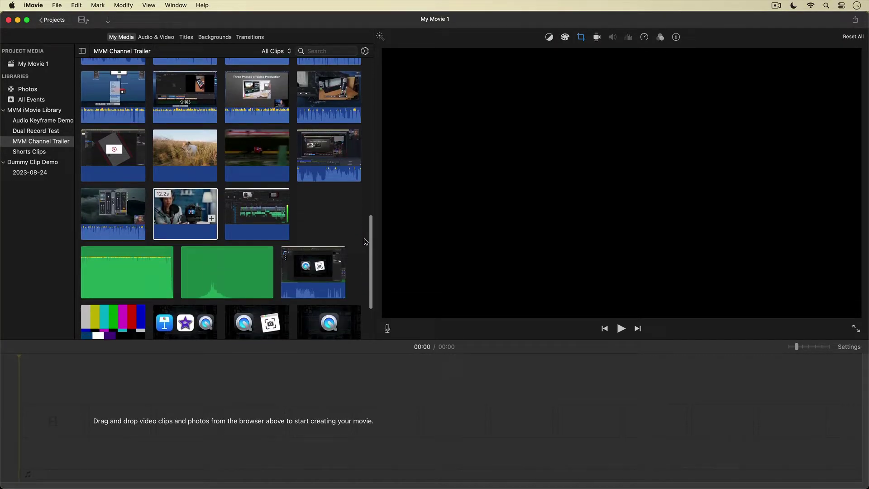
{"action": "left_click", "coordinate": [195, 160]}
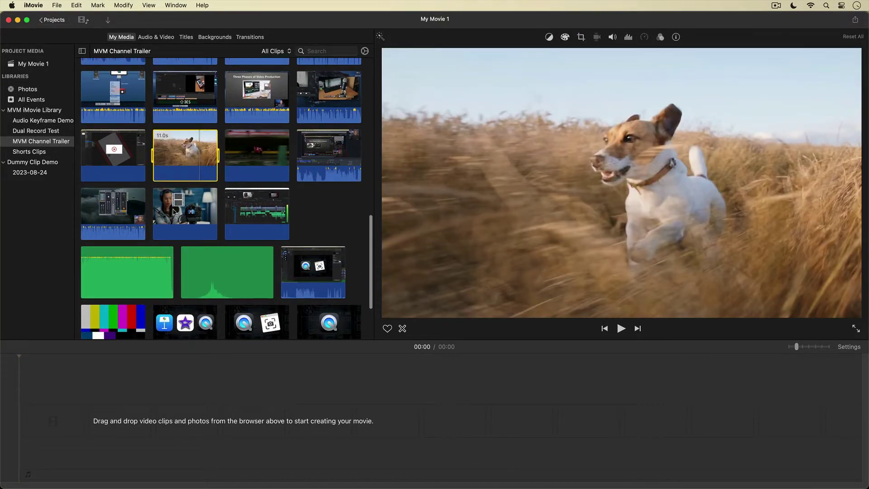
{"action": "left_click_drag", "start_coordinate": [123, 287], "coordinate": [68, 410]}
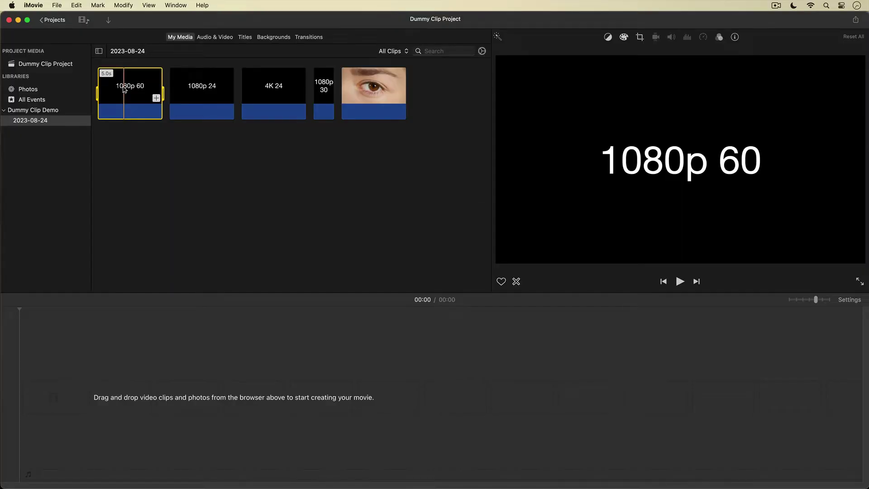
Step: Append the 1080p 60 clip to the Dummy Clip Project timeline with E, then deselect it
{"action": "key", "text": "e"}
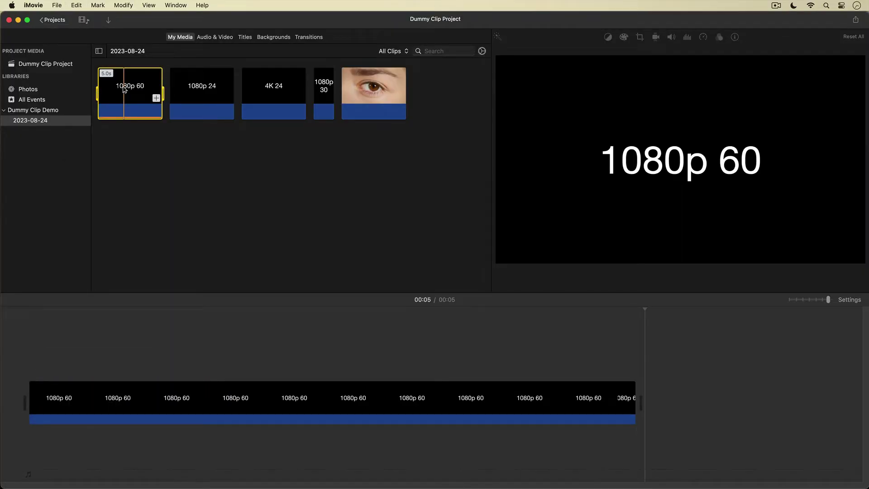
{"action": "left_click", "coordinate": [151, 246]}
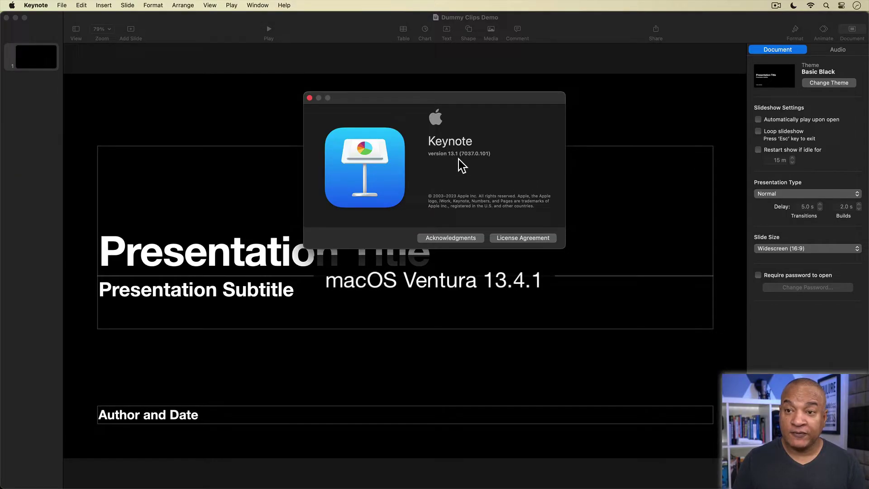
Step: Dismiss the About Keynote window so the Dummy Clips Demo slide is visible
{"action": "left_click", "coordinate": [309, 98]}
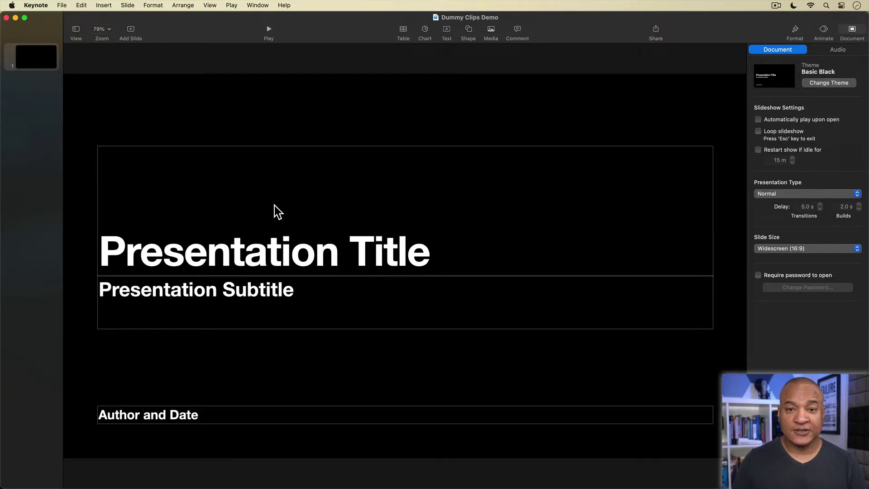
Step: Delete the Presentation Title, Subtitle and Author and Date boxes from the slide
{"action": "left_click", "coordinate": [249, 255]}
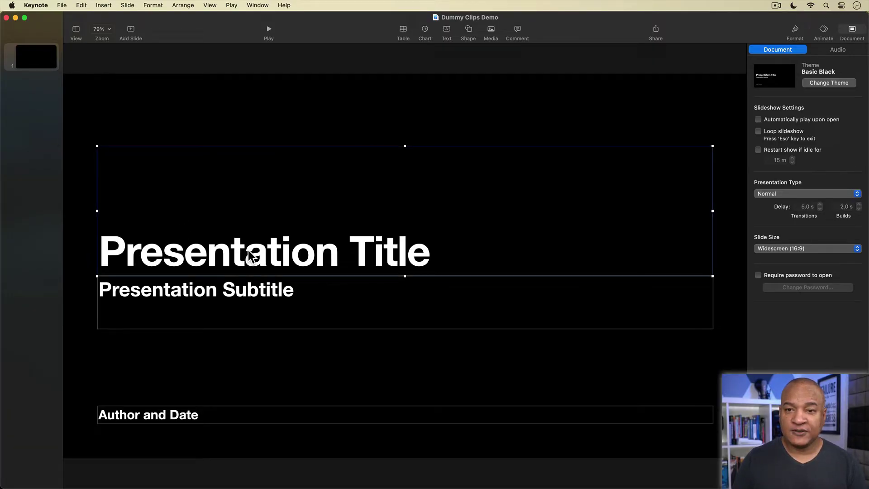
{"action": "key", "text": "Delete"}
{"action": "left_click", "coordinate": [222, 292]}
{"action": "key", "text": "Delete"}
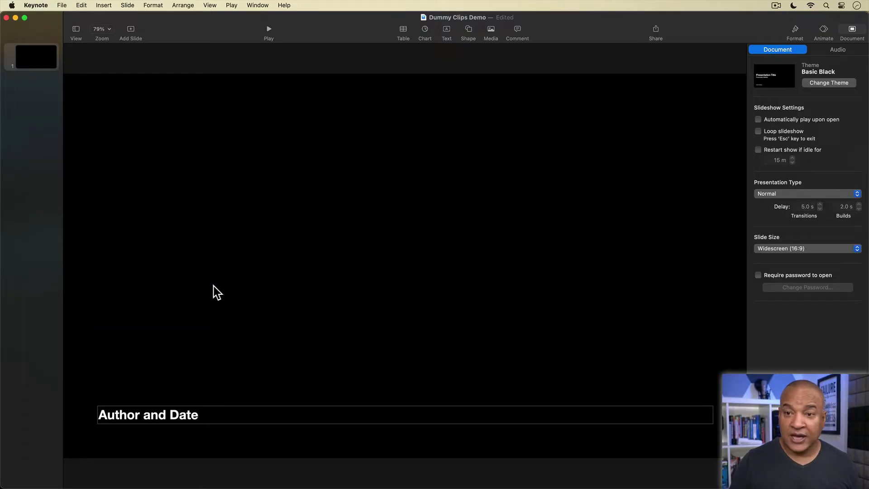
{"action": "left_click", "coordinate": [126, 415]}
{"action": "key", "text": "Delete"}
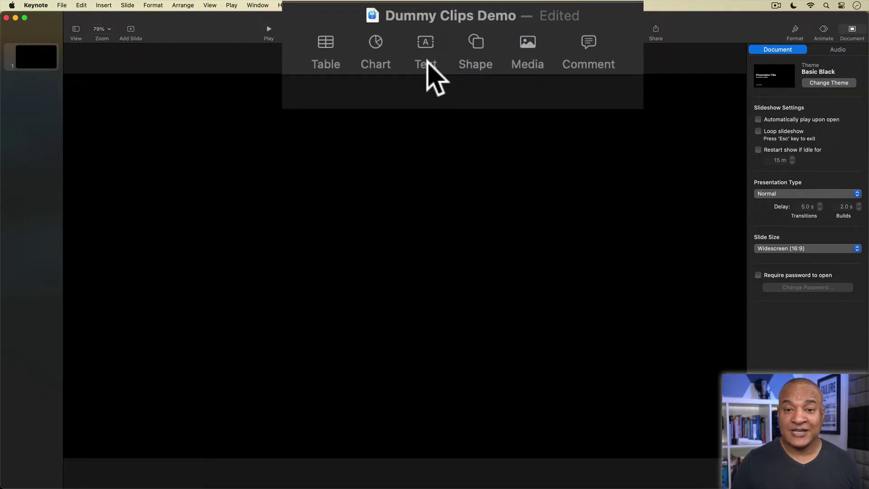
Step: Insert a text box on the blank slide and set its font size to 200 pt
{"action": "left_click", "coordinate": [446, 32]}
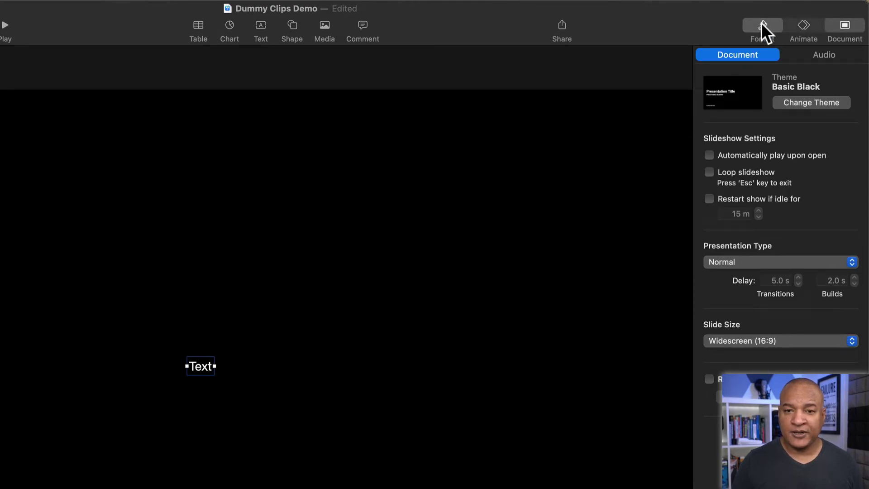
{"action": "left_click", "coordinate": [762, 24]}
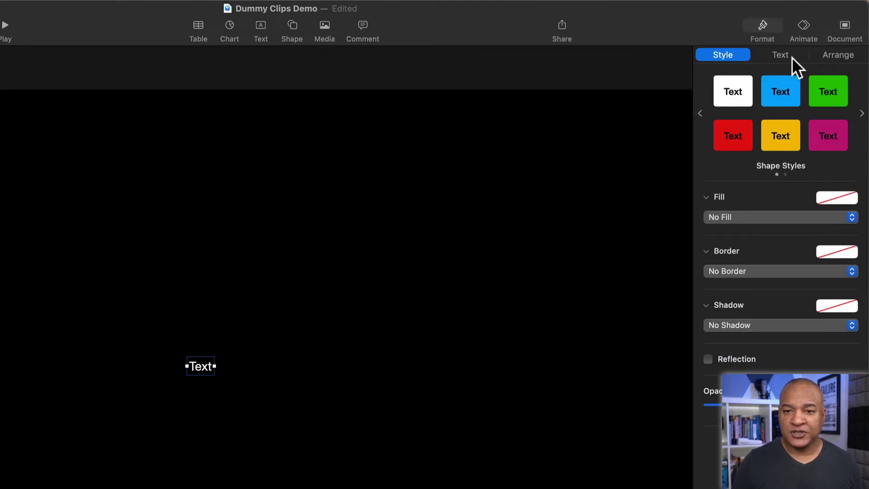
{"action": "left_click", "coordinate": [776, 53]}
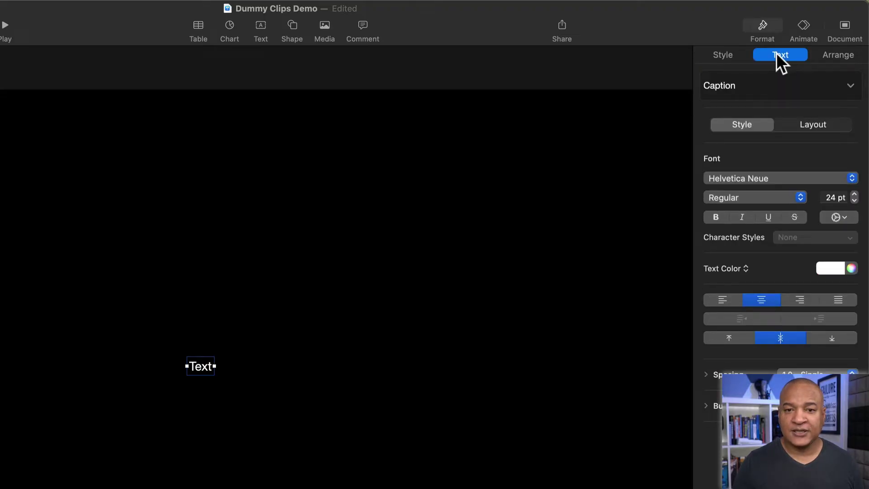
{"action": "left_click", "coordinate": [832, 197]}
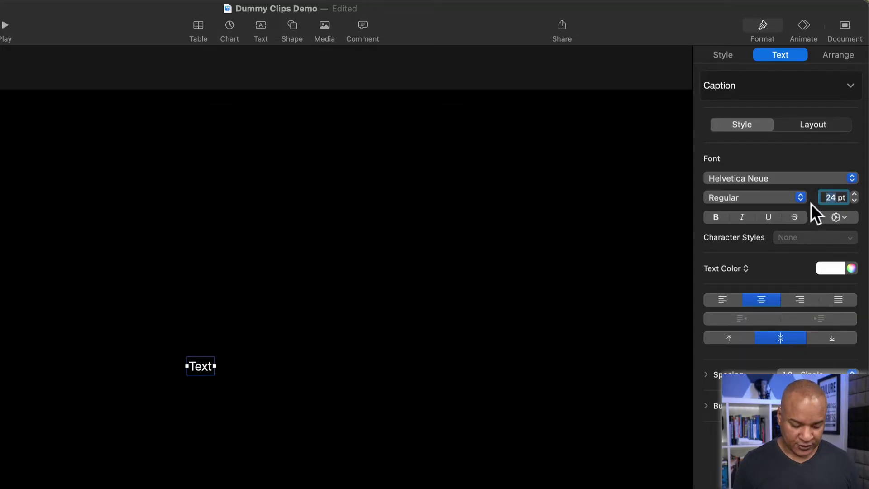
{"action": "type", "text": "200"}
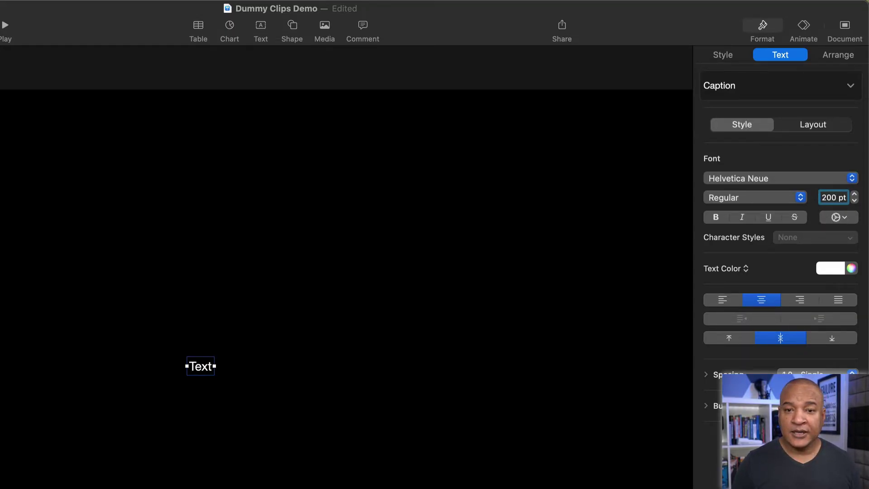
{"action": "key", "text": "Return"}
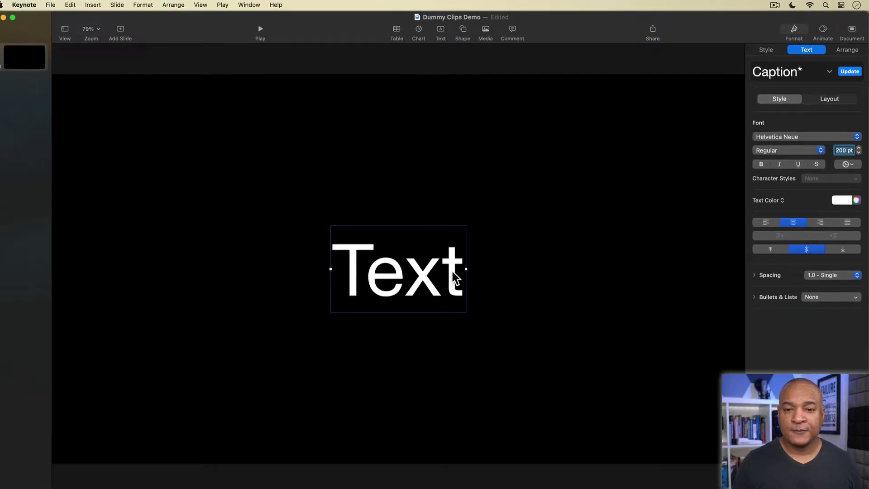
Step: Replace the placeholder word 'Text' in the text box with '1080p 60'
{"action": "double_click", "coordinate": [358, 268]}
{"action": "key", "text": "BackSpace"}
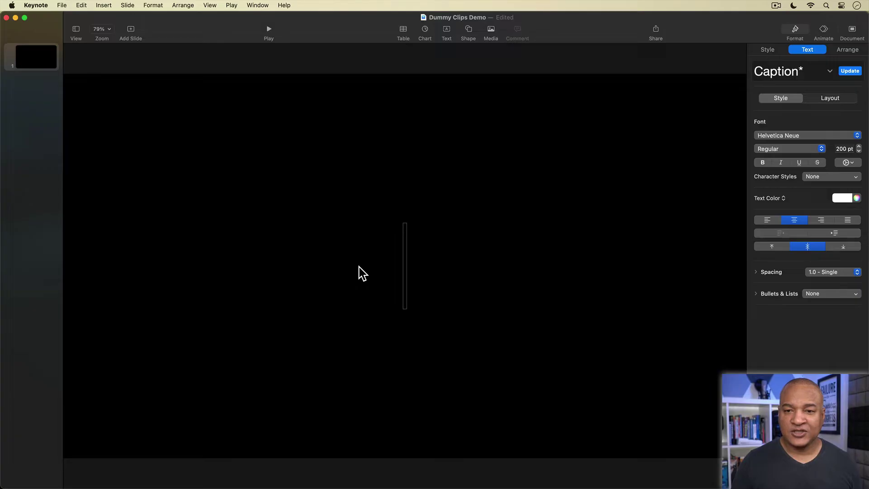
{"action": "type", "text": "10"}
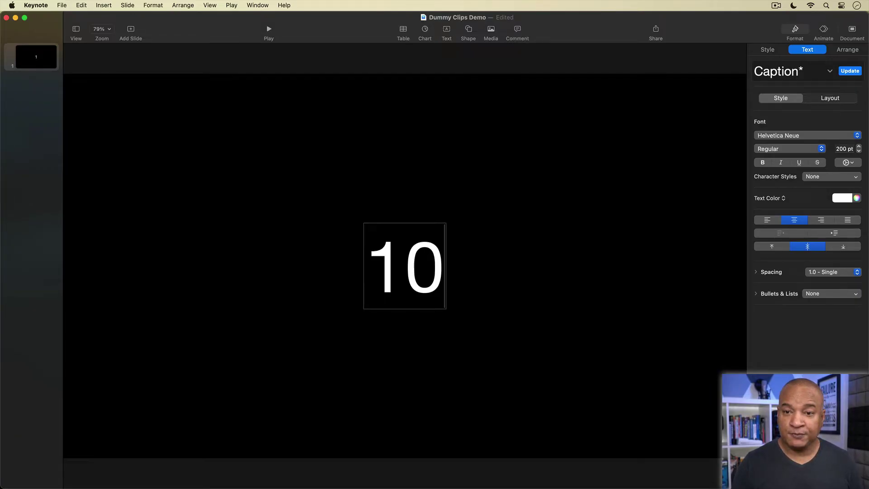
{"action": "type", "text": "80p"}
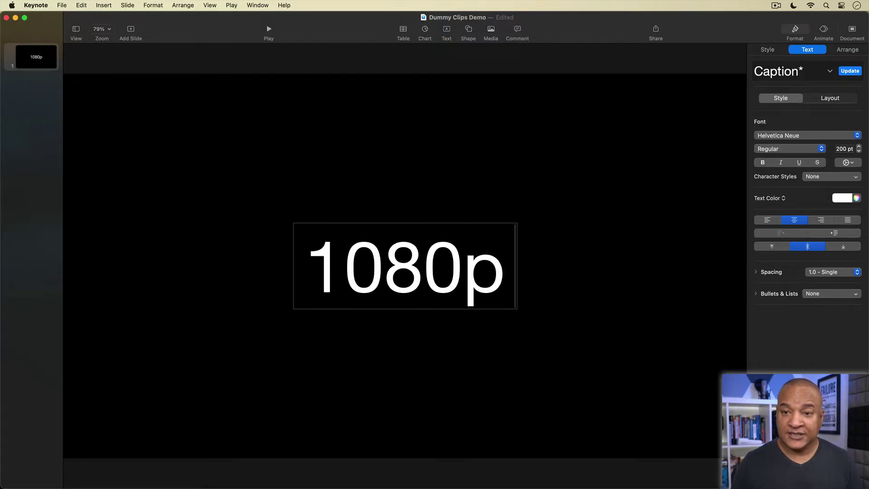
{"action": "type", "text": " 60"}
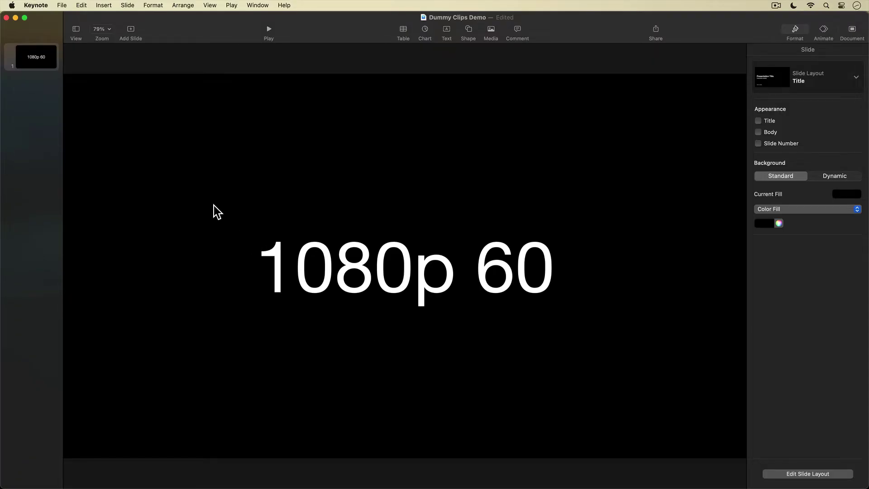
Step: Open Keynote's Export To Movie dialog for the Dummy Clips Demo presentation
{"action": "left_click", "coordinate": [62, 5]}
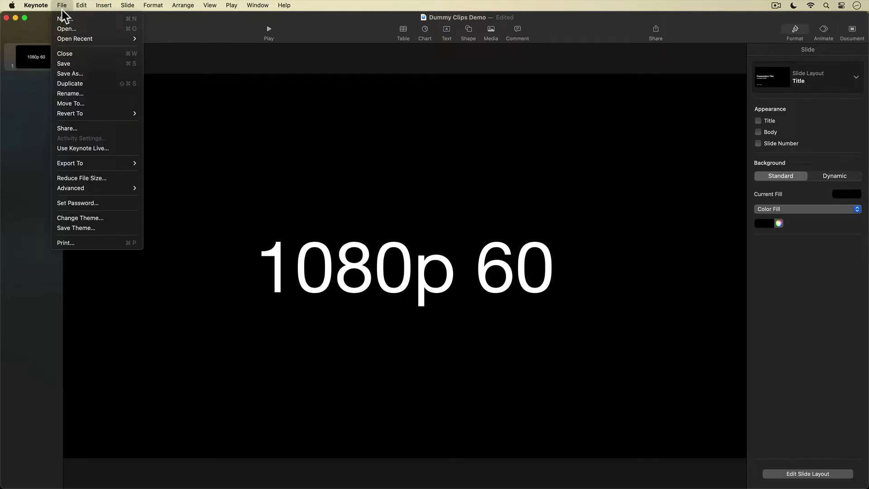
{"action": "mouse_move", "coordinate": [108, 166]}
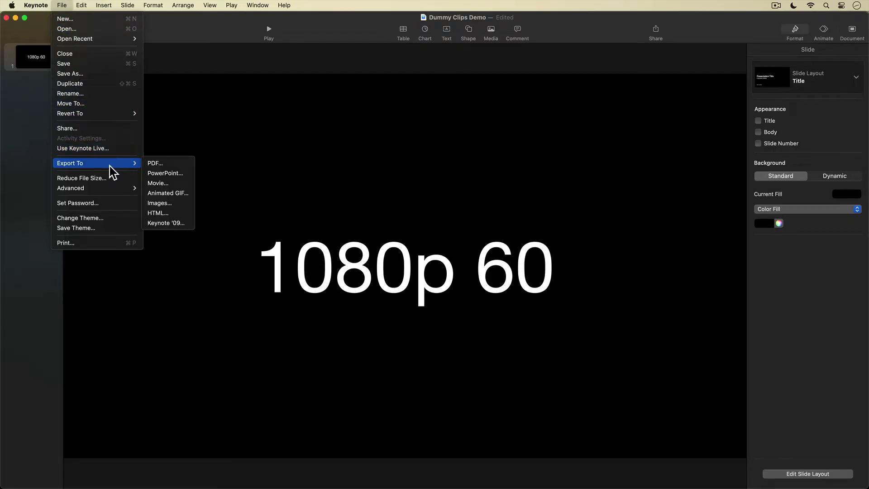
{"action": "left_click", "coordinate": [176, 183]}
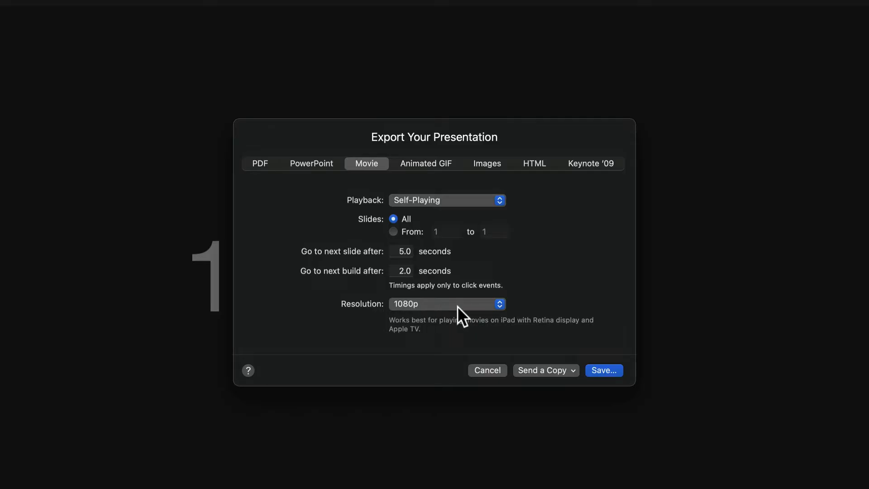
Step: Switch the export resolution to Custom and enter a 1920 width so height becomes 1080
{"action": "left_click", "coordinate": [499, 302]}
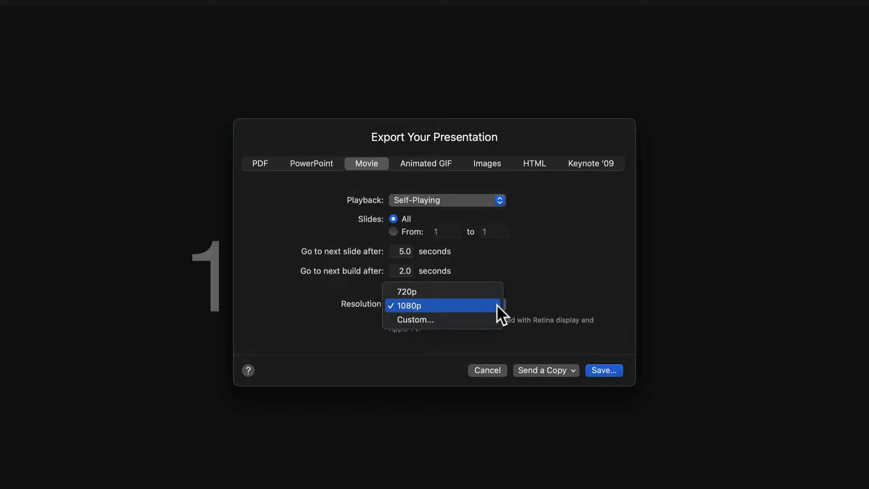
{"action": "left_click", "coordinate": [448, 319]}
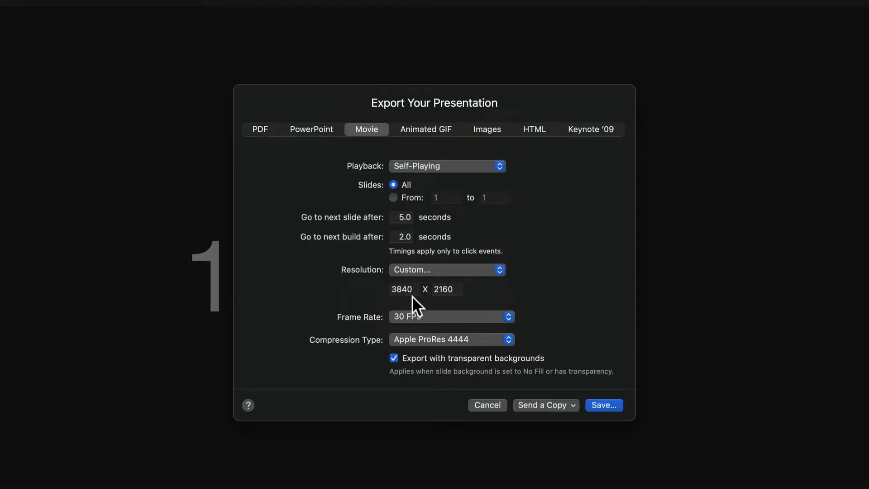
{"action": "left_click_drag", "start_coordinate": [416, 288], "coordinate": [384, 289]}
{"action": "type", "text": "1920"}
{"action": "key", "text": "Tab"}
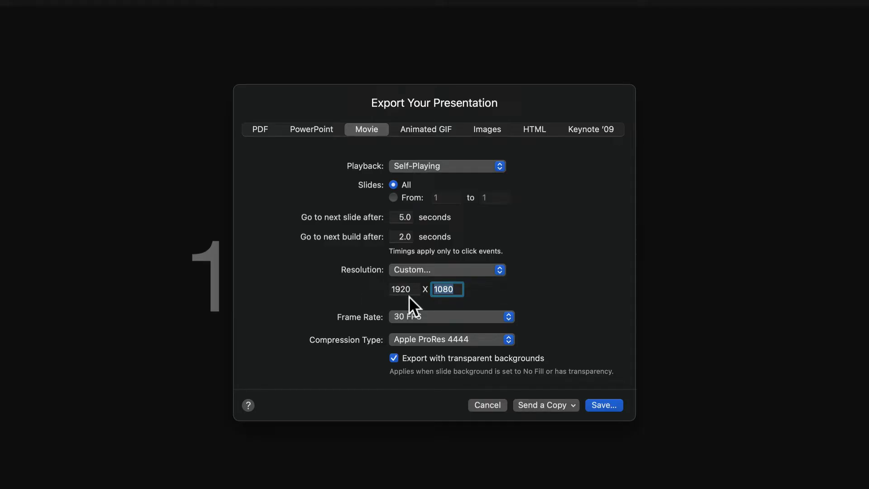
{"action": "left_click_drag", "start_coordinate": [410, 289], "coordinate": [390, 289]}
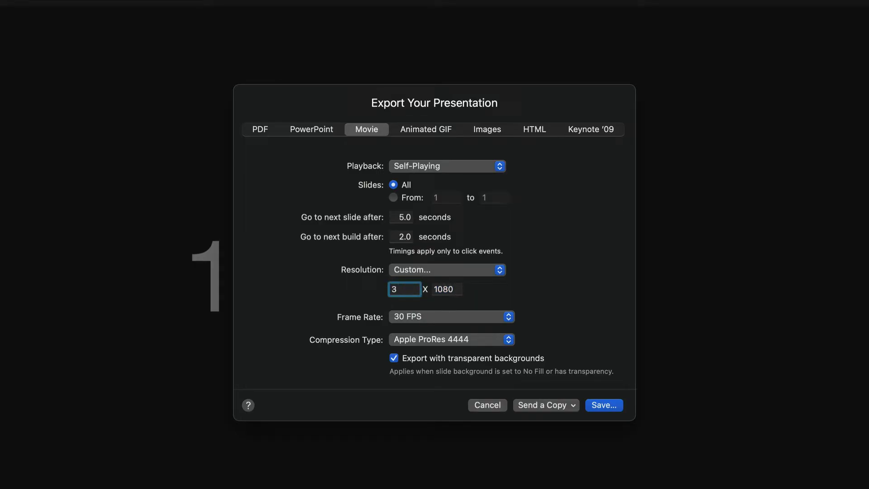
{"action": "key", "text": "Tab"}
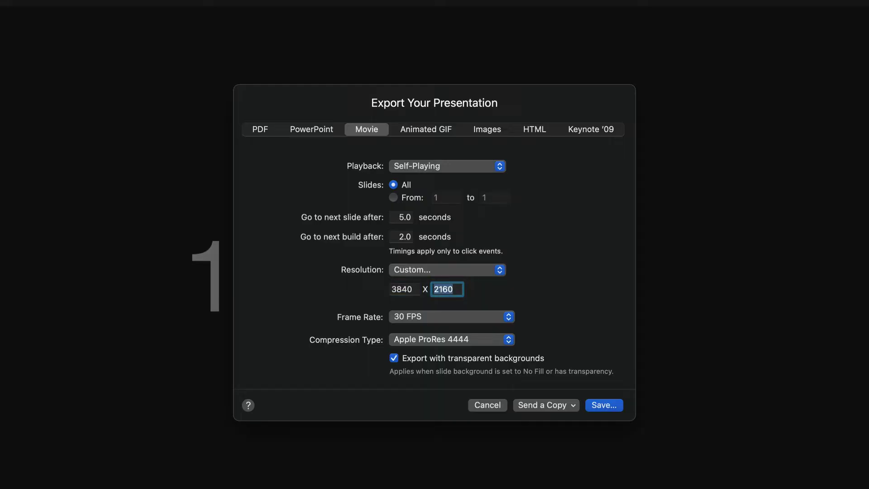
{"action": "left_click_drag", "start_coordinate": [410, 288], "coordinate": [390, 289]}
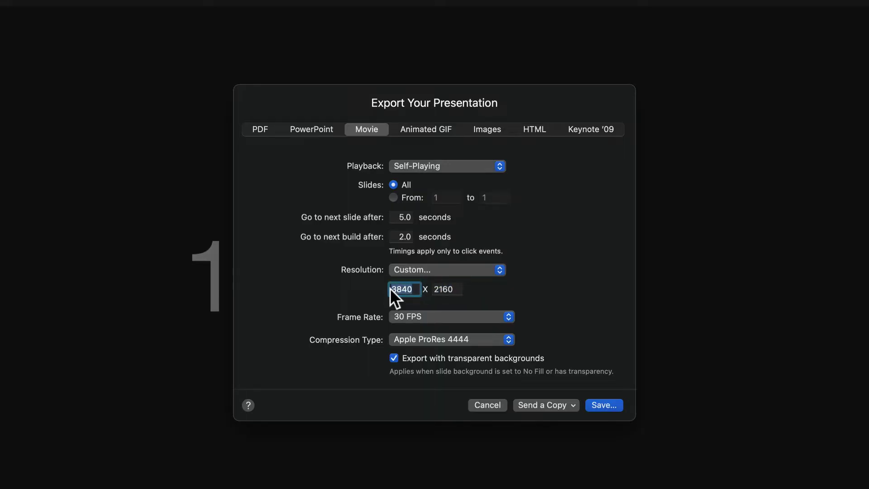
{"action": "type", "text": "128"}
{"action": "key", "text": "Tab"}
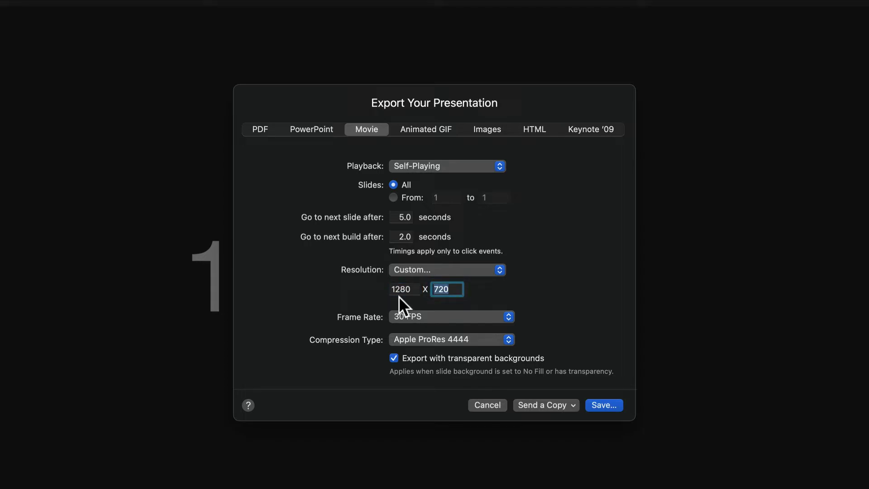
{"action": "left_click_drag", "start_coordinate": [413, 287], "coordinate": [382, 288]}
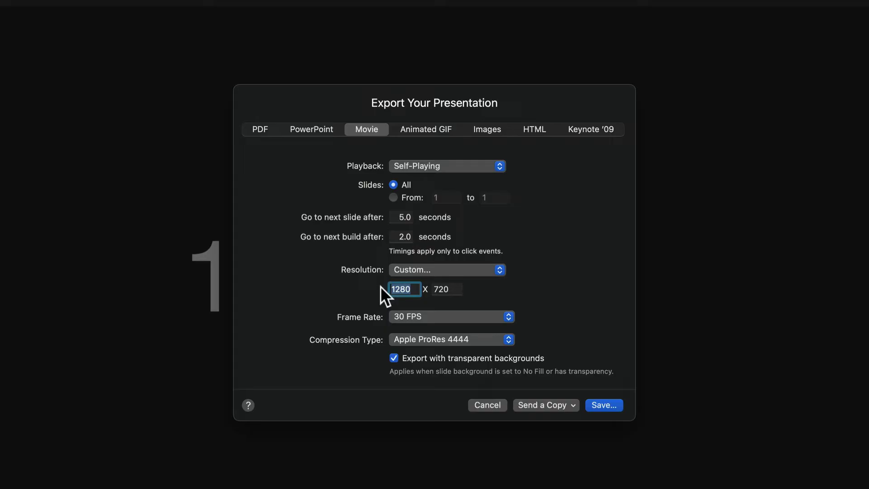
{"action": "type", "text": "19"}
{"action": "key", "text": "Tab"}
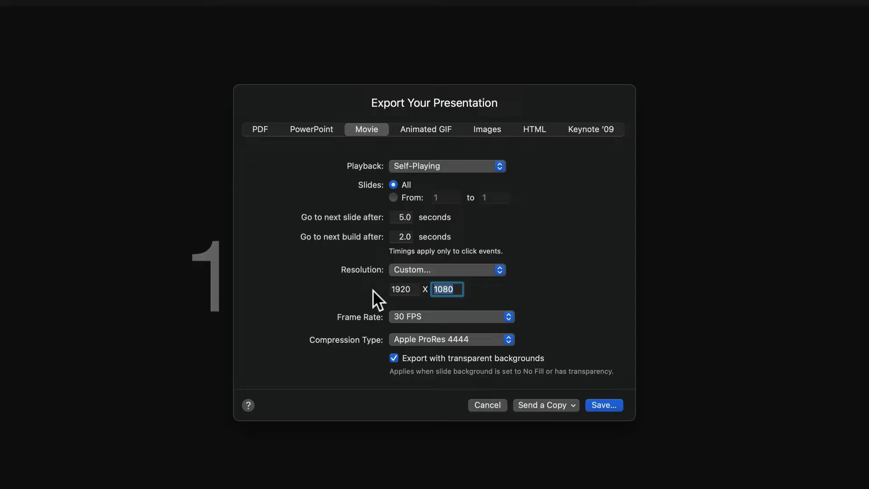
Step: Export the slide as a 60 FPS H.264 movie named '1080p 60 Dummy Clip'
{"action": "left_click", "coordinate": [461, 315]}
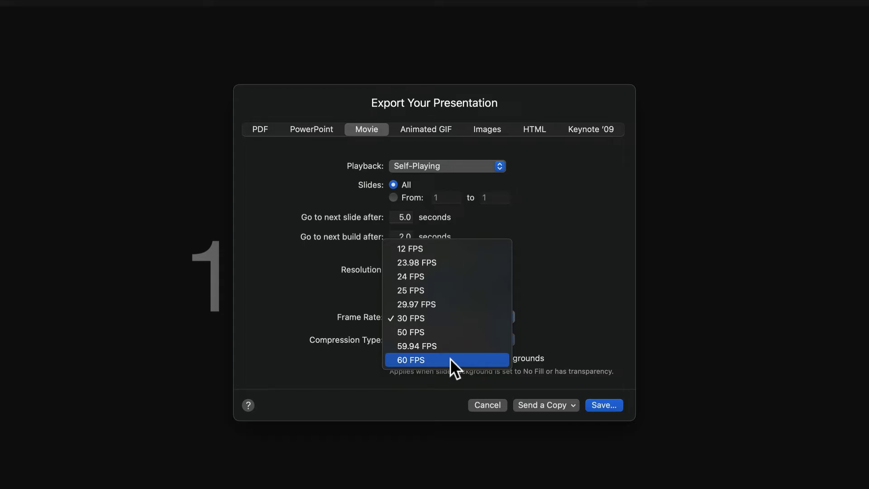
{"action": "left_click", "coordinate": [417, 358]}
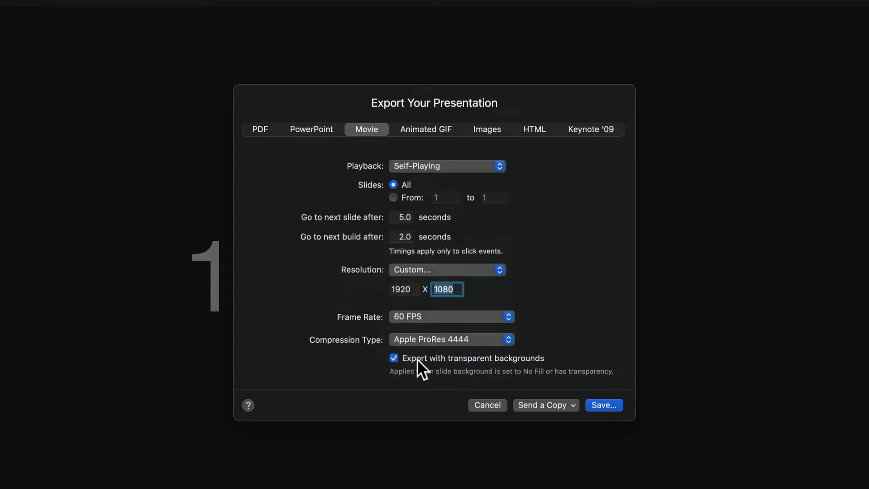
{"action": "left_click", "coordinate": [413, 340]}
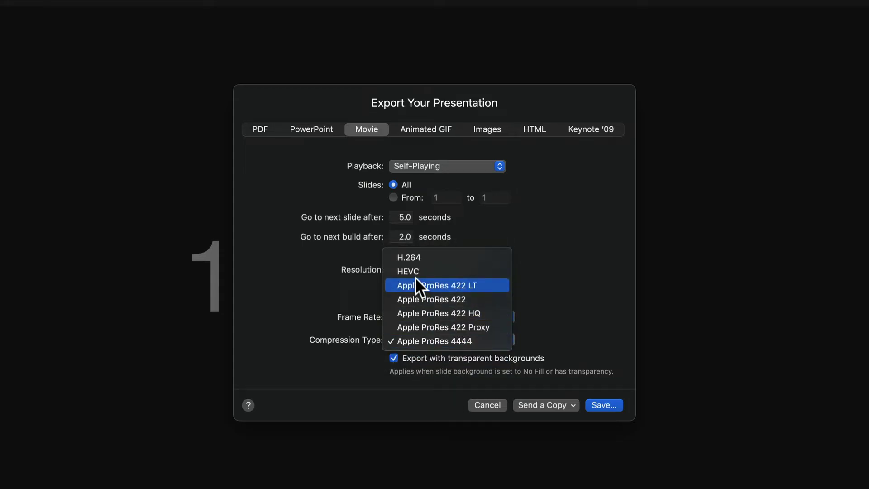
{"action": "left_click", "coordinate": [414, 256]}
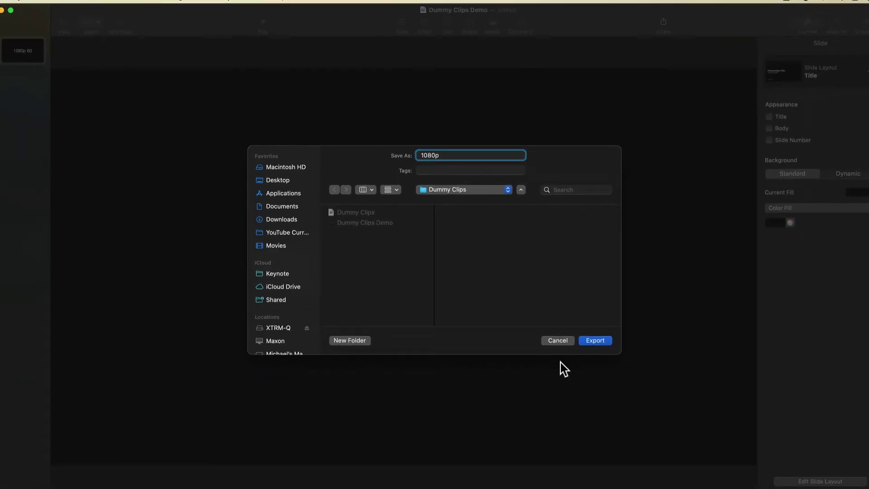
{"action": "type", "text": "Clip"}
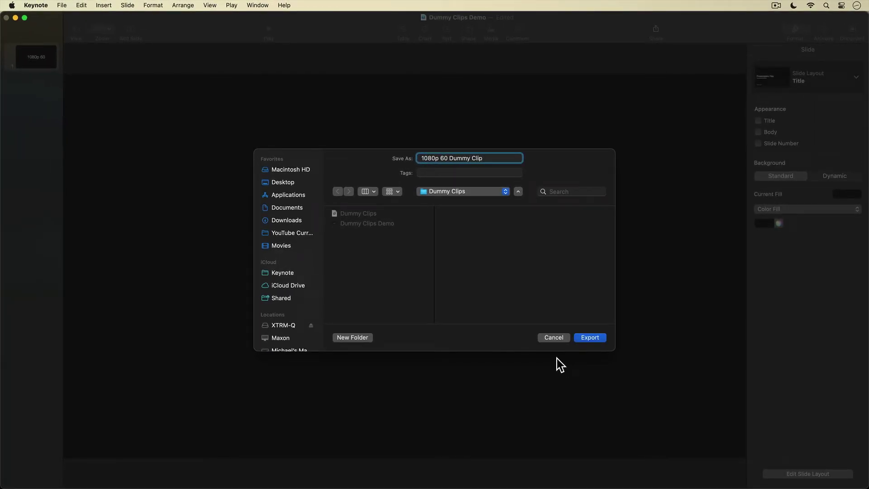
{"action": "left_click", "coordinate": [583, 339]}
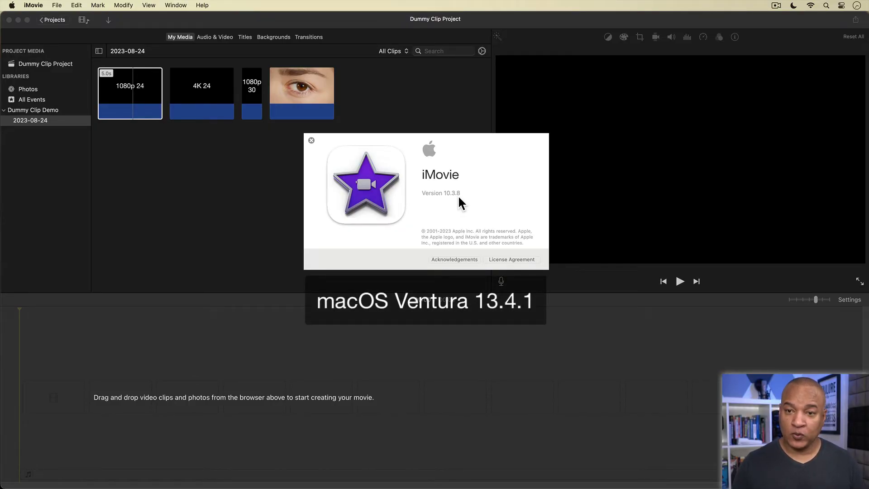
Step: Import the 1080p 60 Dummy Clip into My Media, then preview the 1080p 24, 4K 24 and 1080p 30 clips
{"action": "left_click", "coordinate": [311, 140]}
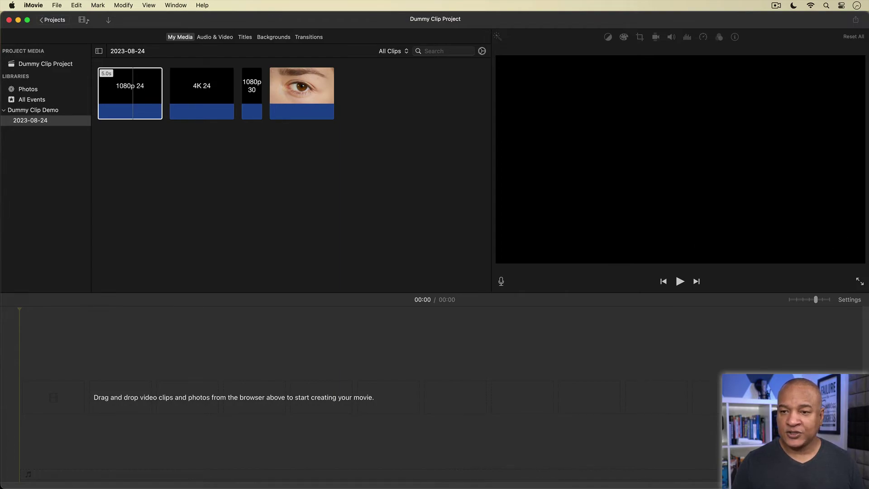
{"action": "left_click_drag", "start_coordinate": [860, 195], "coordinate": [254, 202]}
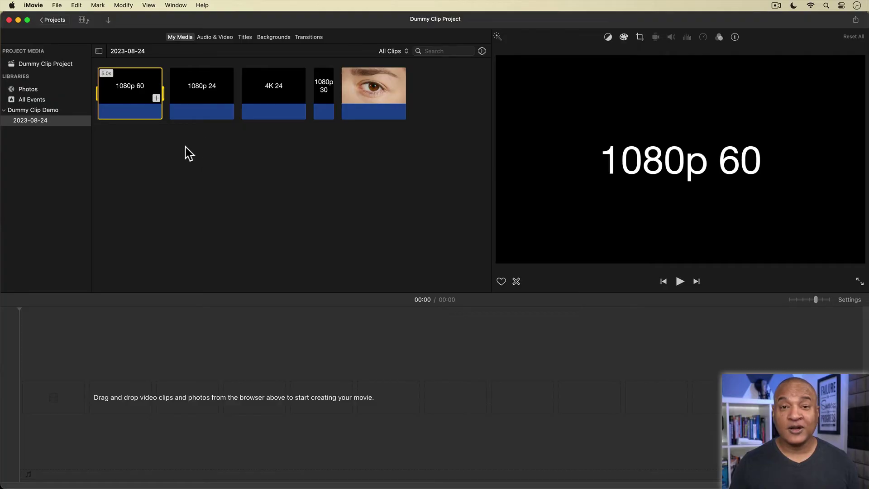
{"action": "left_click", "coordinate": [197, 100]}
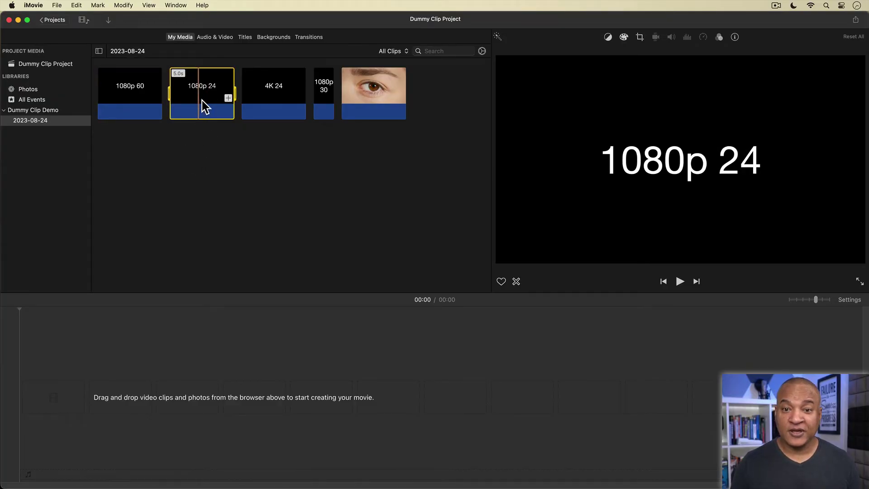
{"action": "left_click", "coordinate": [268, 101]}
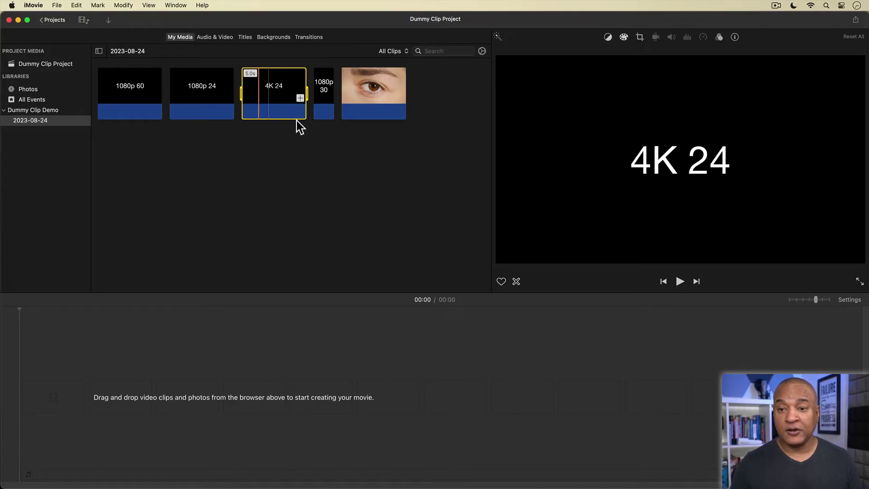
{"action": "left_click", "coordinate": [322, 103]}
{"action": "mouse_move", "coordinate": [327, 108]}
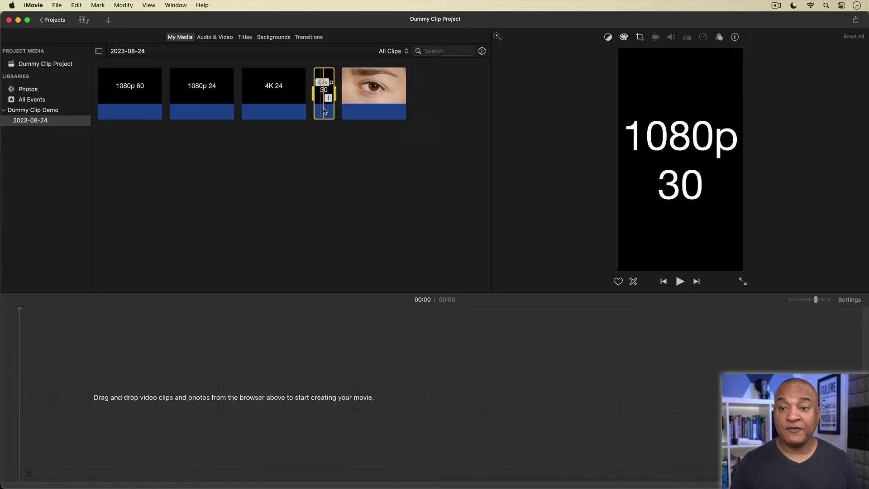
{"action": "left_click", "coordinate": [303, 373]}
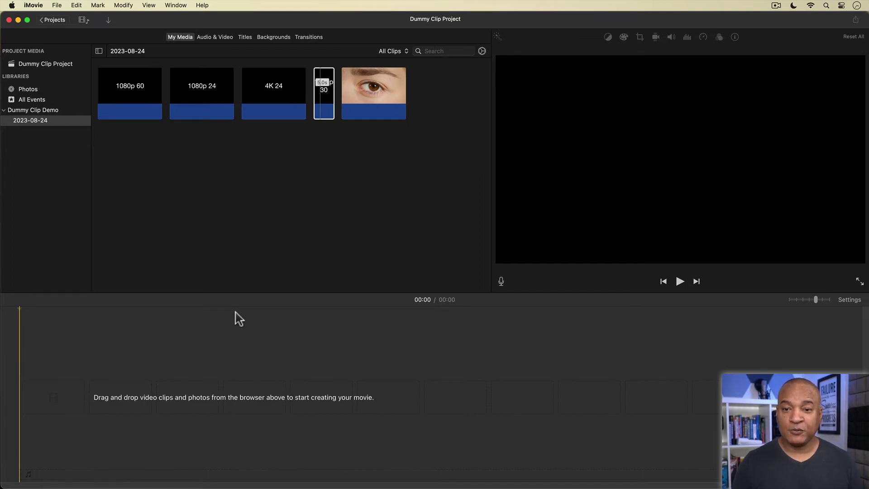
Step: Append the 1080p 60 clip to the timeline and check that the project format reads 1080p 60
{"action": "left_click", "coordinate": [123, 89]}
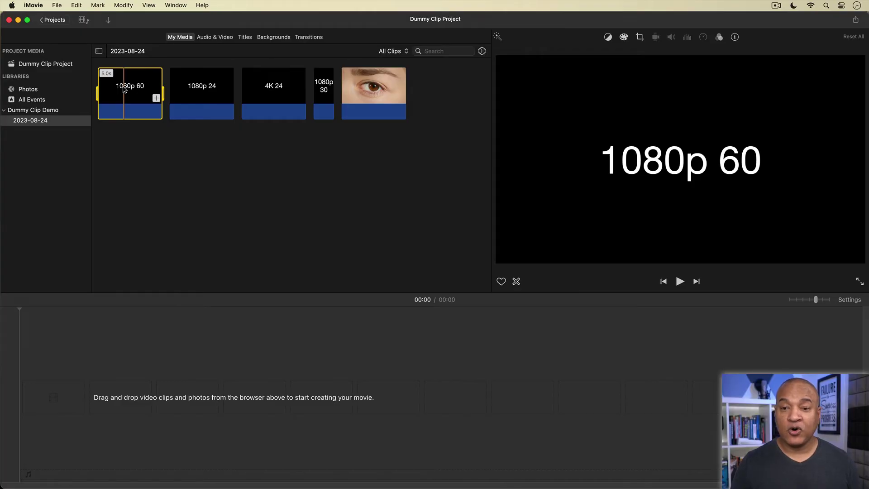
{"action": "key", "text": "e"}
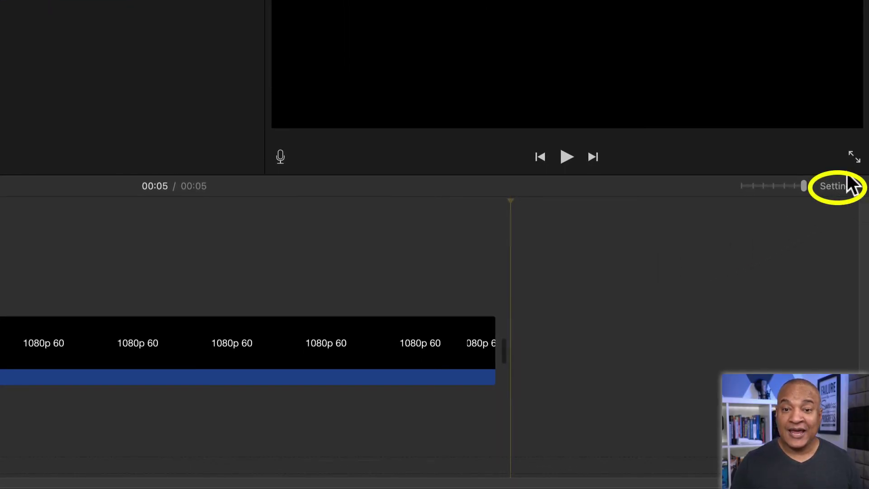
{"action": "left_click", "coordinate": [836, 188]}
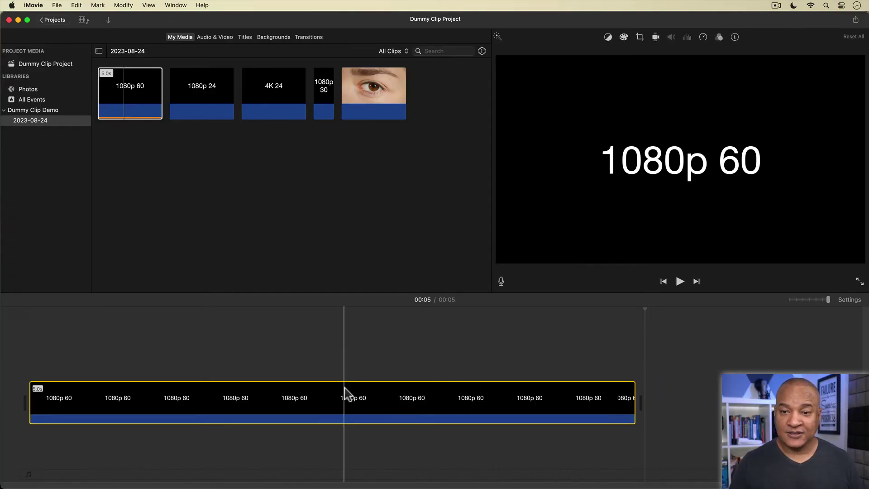
Step: Replace the 1080p 60 timeline clip with the 4K 24 dummy clip and check the project format
{"action": "left_click", "coordinate": [344, 389]}
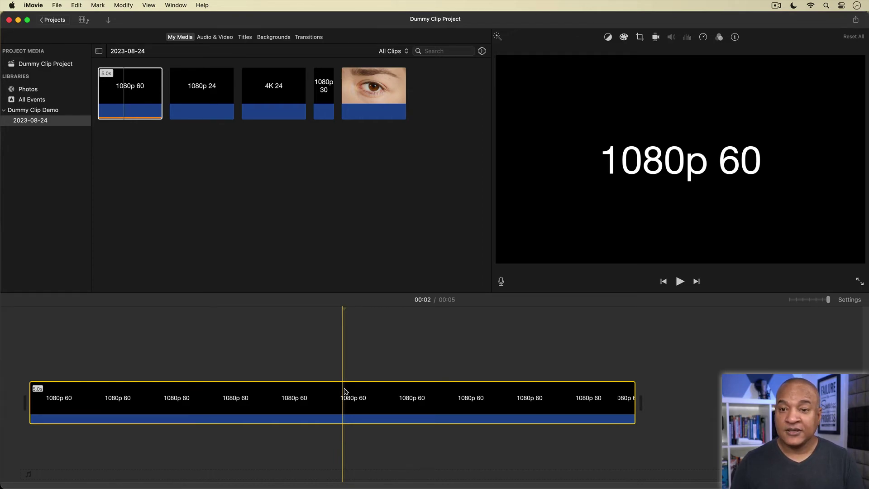
{"action": "key", "text": "Delete"}
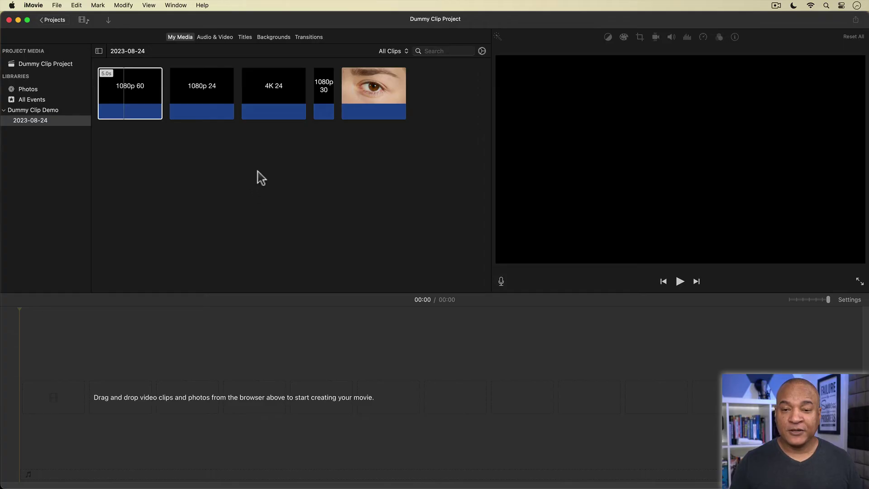
{"action": "left_click", "coordinate": [271, 101]}
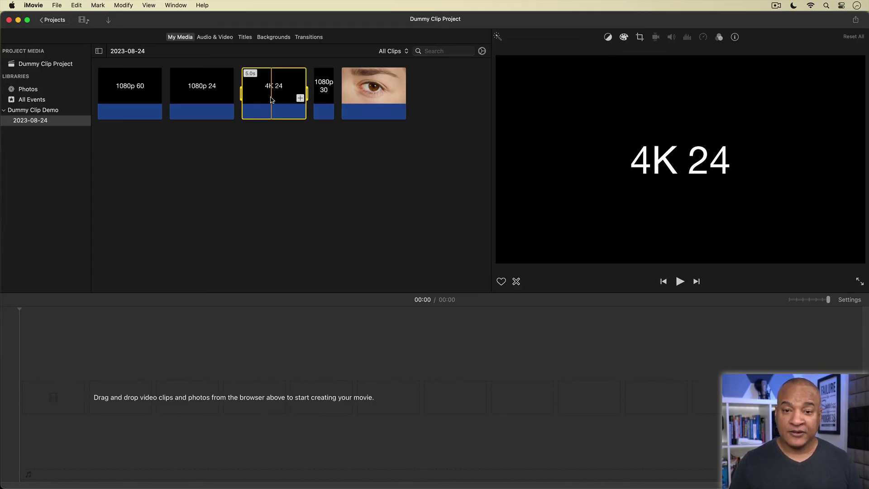
{"action": "key", "text": "e"}
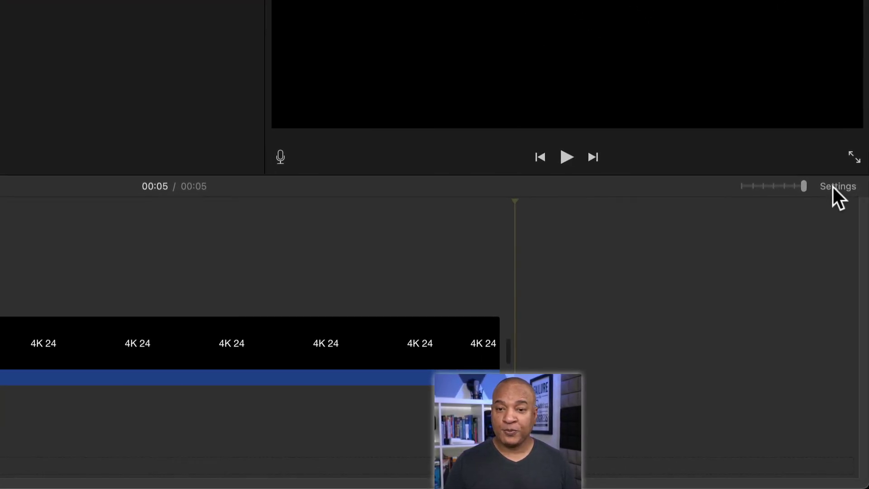
{"action": "left_click", "coordinate": [833, 187]}
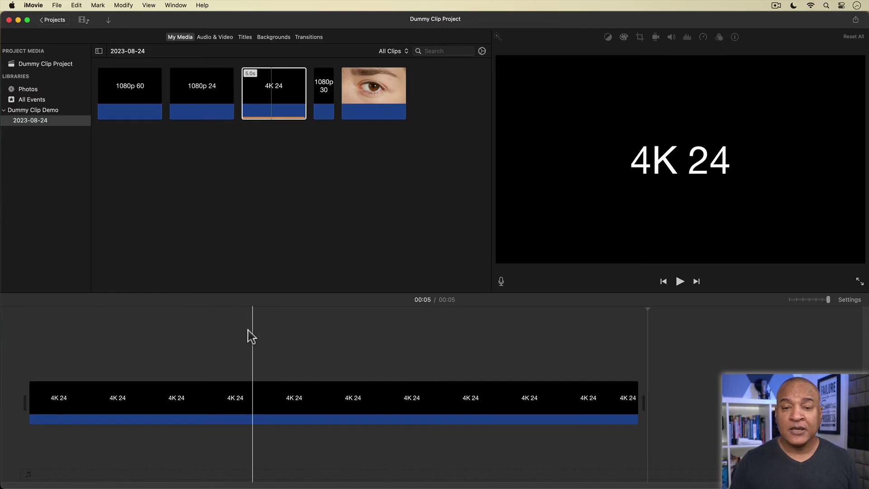
Step: Replace the 4K 24 timeline clip with the 1080p 24 clip and confirm the project is 1080p
{"action": "left_click", "coordinate": [358, 393]}
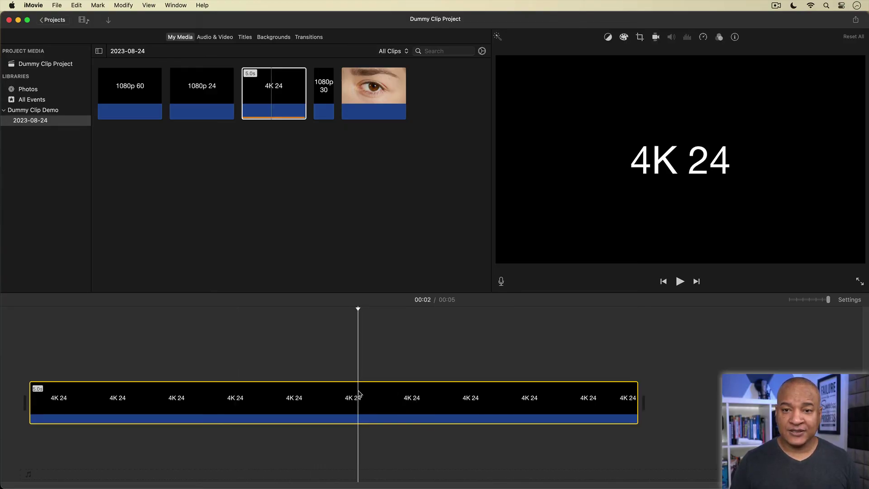
{"action": "key", "text": "BackSpace"}
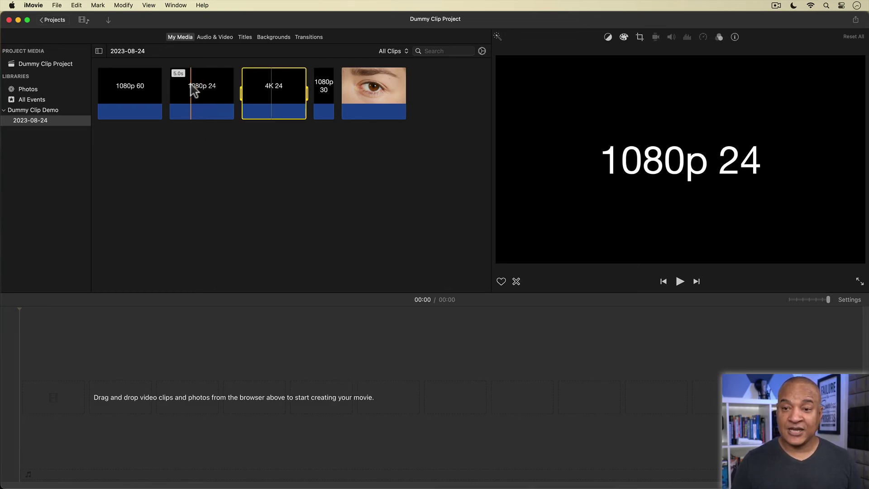
{"action": "key", "text": "e"}
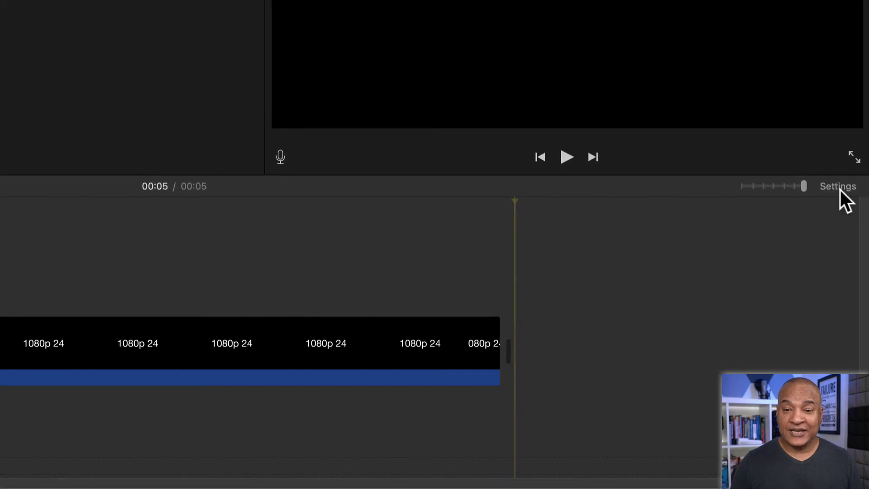
{"action": "left_click", "coordinate": [840, 186]}
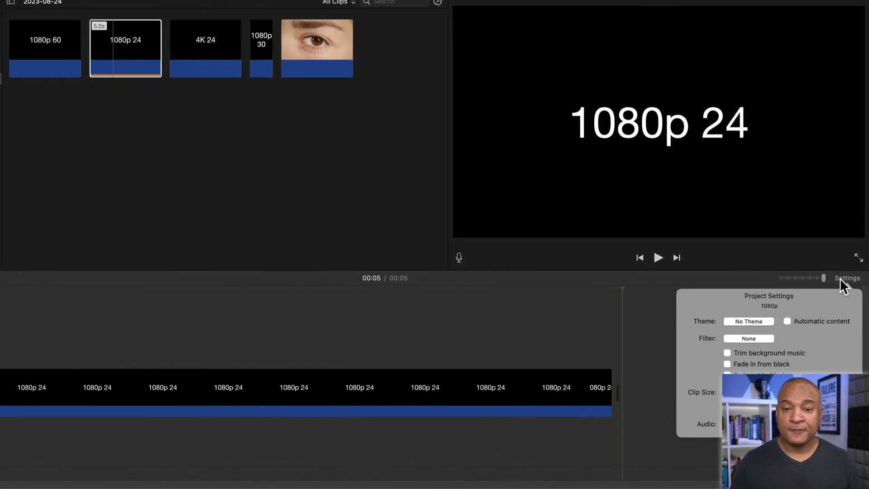
{"action": "left_click", "coordinate": [837, 186]}
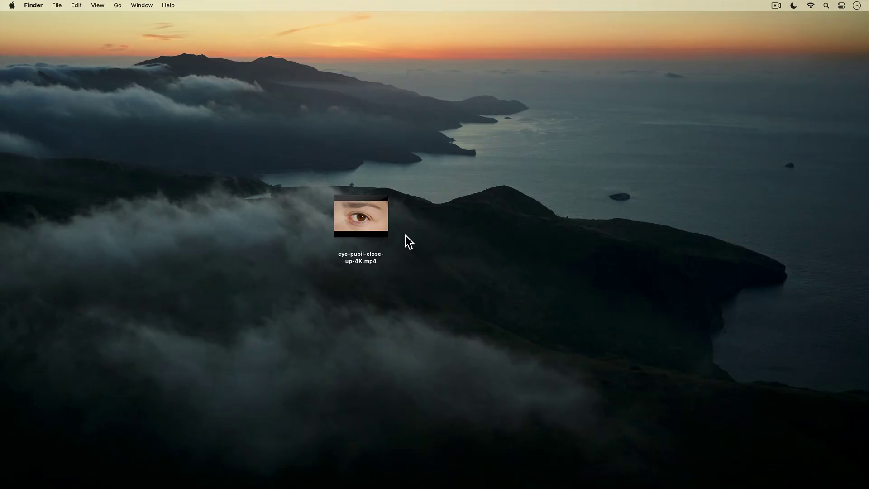
Step: Open eye-pupil-close-up-4K.mp4 from the desktop with QuickTime Player (default)
{"action": "right_click", "coordinate": [378, 223]}
{"action": "mouse_move", "coordinate": [394, 238]}
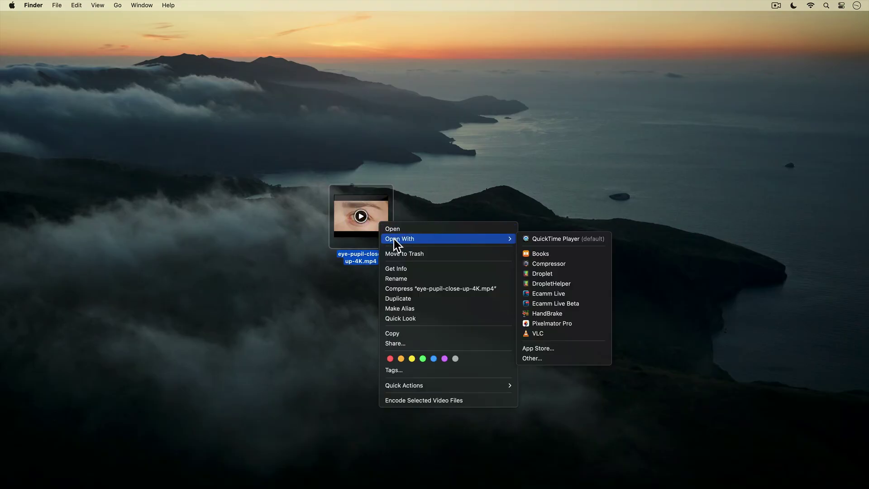
{"action": "left_click", "coordinate": [558, 240]}
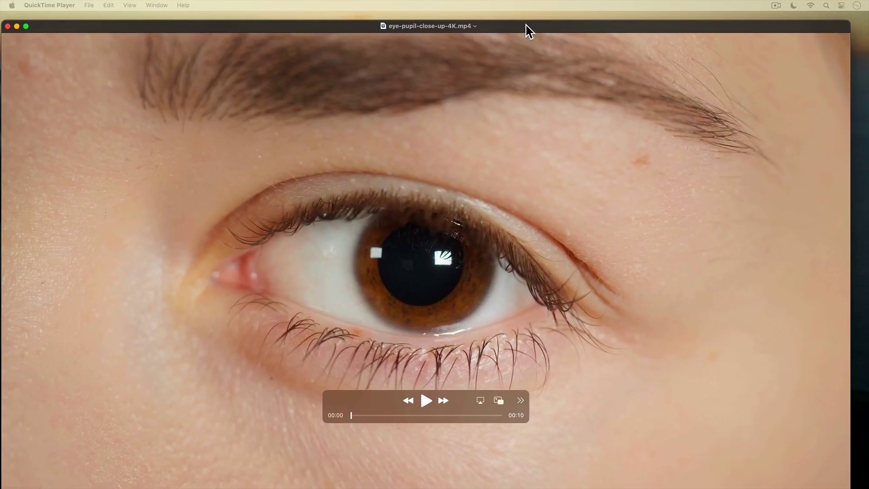
Step: Show the Movie Inspector's video details for the eye clip: 3840 × 2160 at 25 encoded FPS
{"action": "left_click_drag", "start_coordinate": [526, 25], "coordinate": [530, 22]}
{"action": "left_click", "coordinate": [157, 5]}
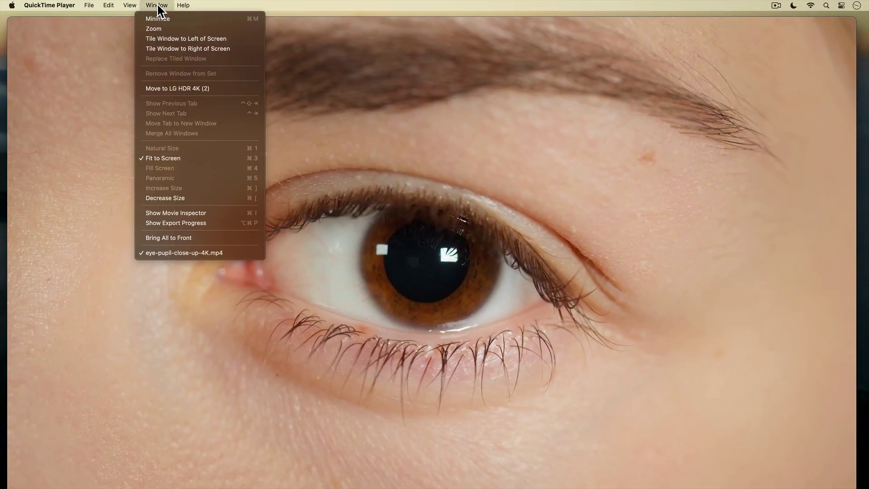
{"action": "left_click", "coordinate": [219, 213]}
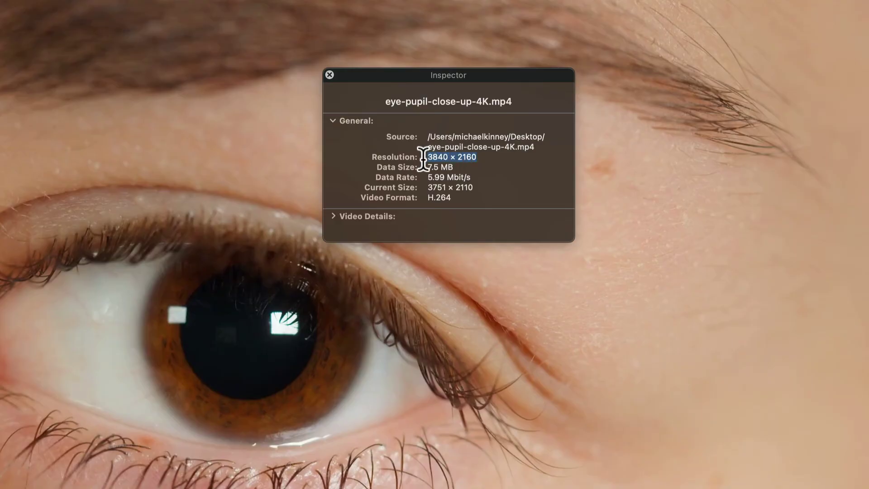
{"action": "left_click", "coordinate": [334, 217]}
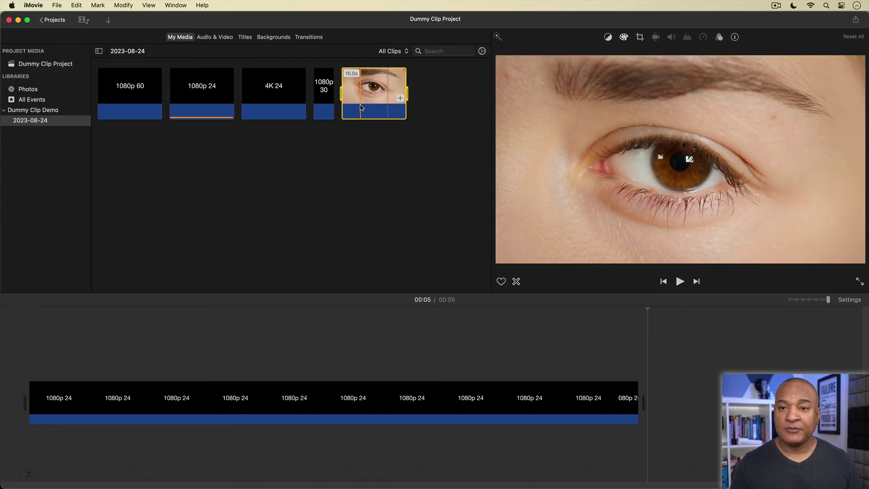
Step: Append the 4K eye clip, fit the timeline to view, and delete the 1080p 24 dummy clip
{"action": "key", "text": "e"}
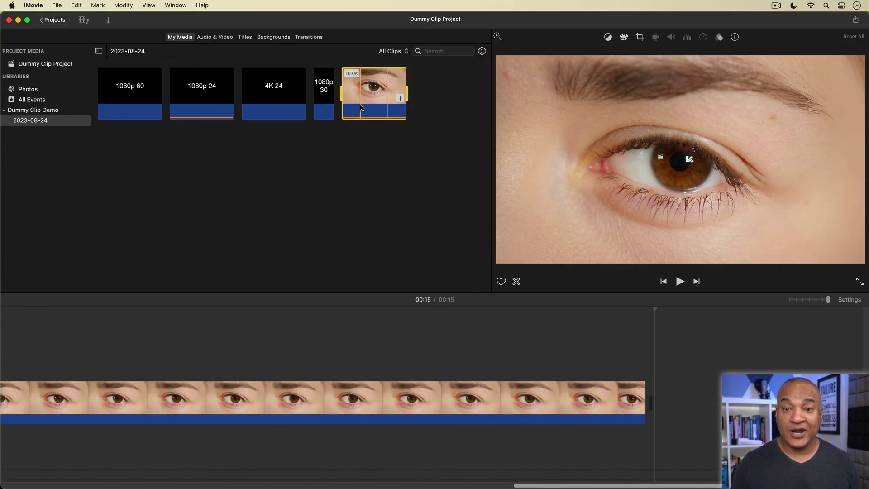
{"action": "key", "text": "shift+z"}
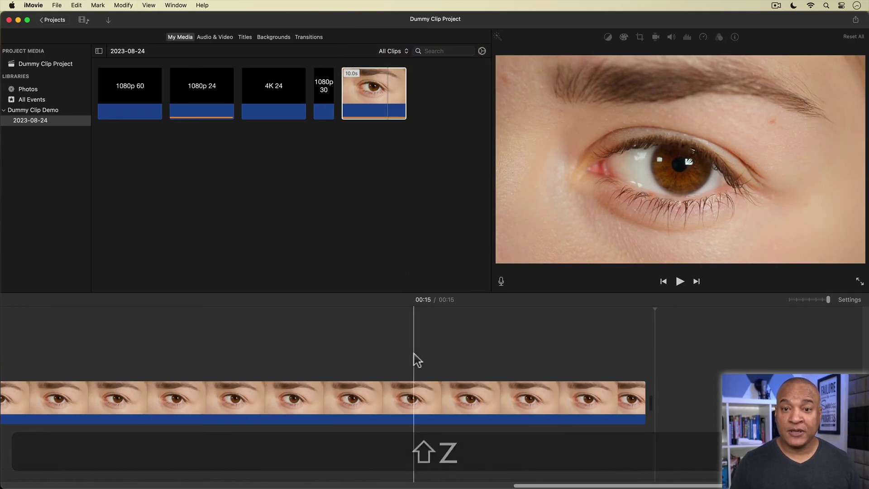
{"action": "key", "text": "shift+z"}
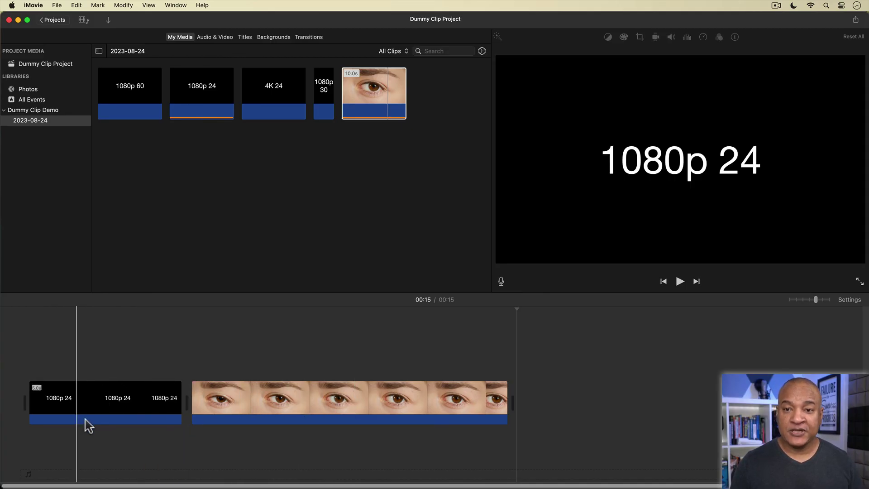
{"action": "left_click", "coordinate": [126, 408]}
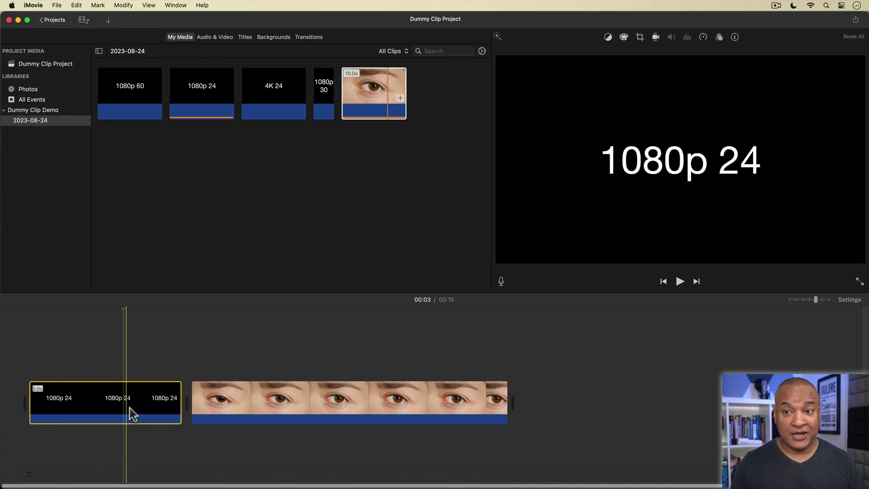
{"action": "key", "text": "BackSpace"}
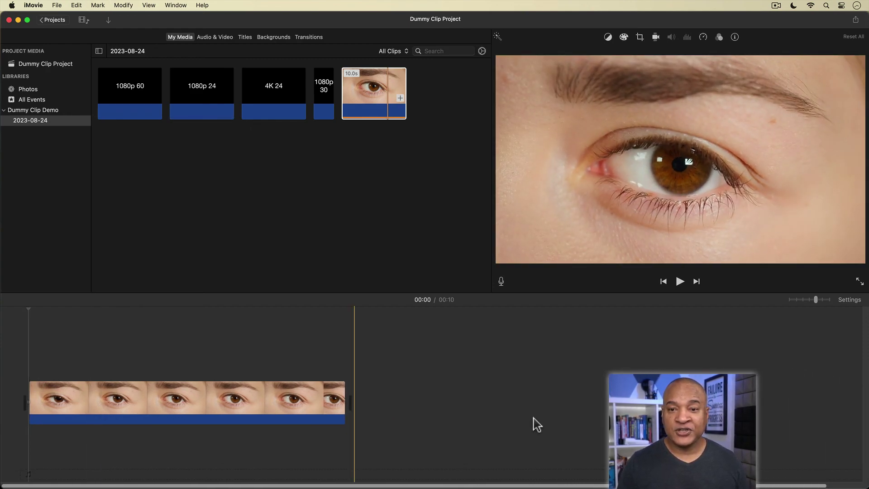
Step: Give the eye clip a Ken Burns zoom ending tightly on the eye, then play it from the start
{"action": "left_click", "coordinate": [848, 301]}
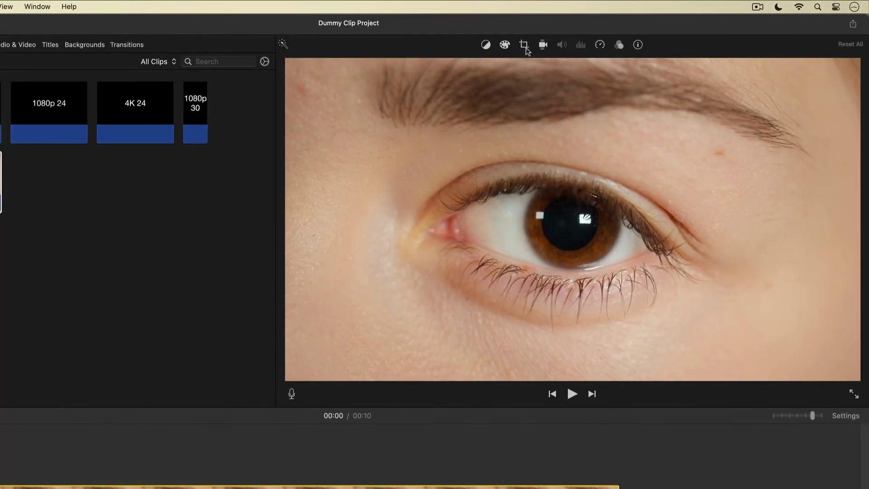
{"action": "left_click", "coordinate": [525, 44]}
{"action": "left_click", "coordinate": [488, 63]}
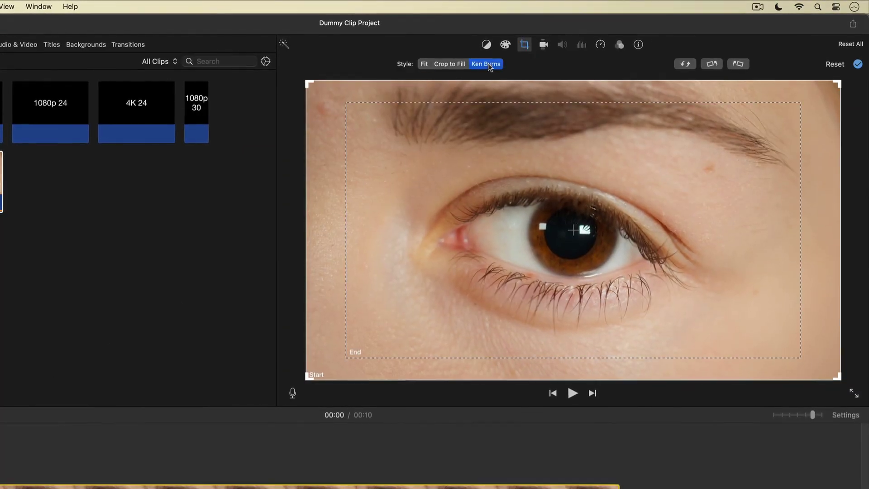
{"action": "left_click", "coordinate": [453, 162]}
{"action": "left_click_drag", "start_coordinate": [348, 102], "coordinate": [725, 272]}
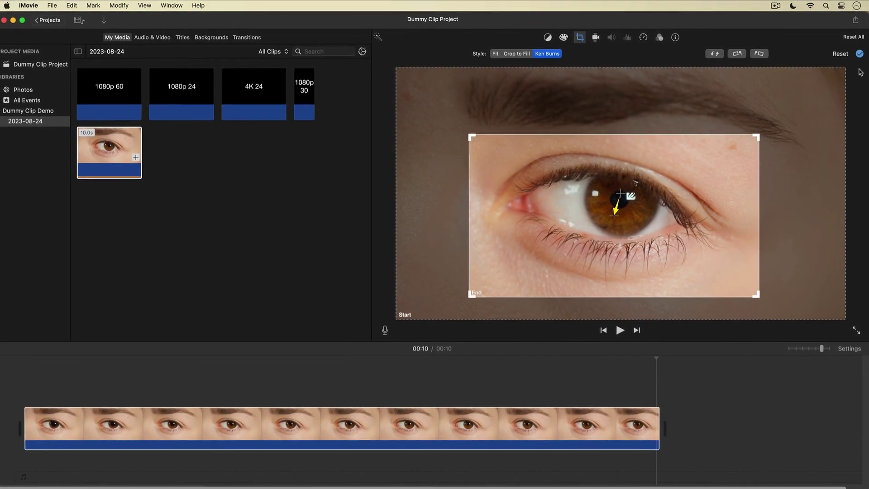
{"action": "left_click", "coordinate": [859, 53]}
{"action": "left_click", "coordinate": [13, 359]}
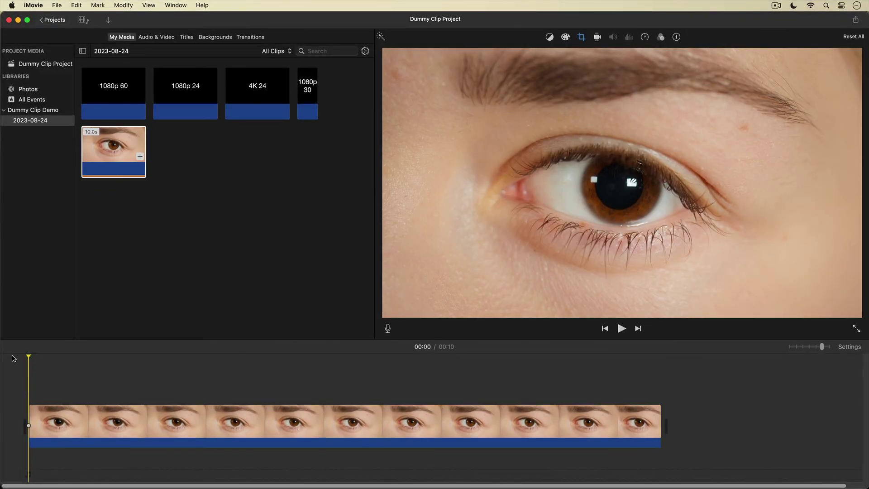
{"action": "key", "text": "space"}
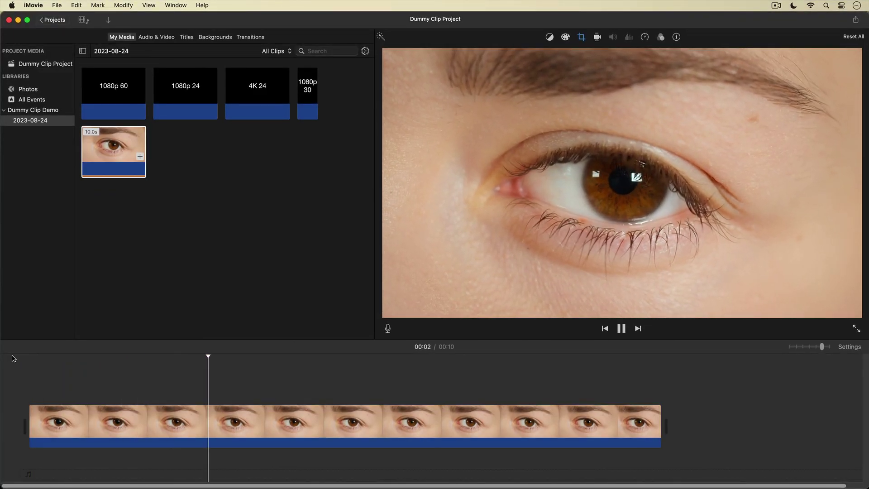